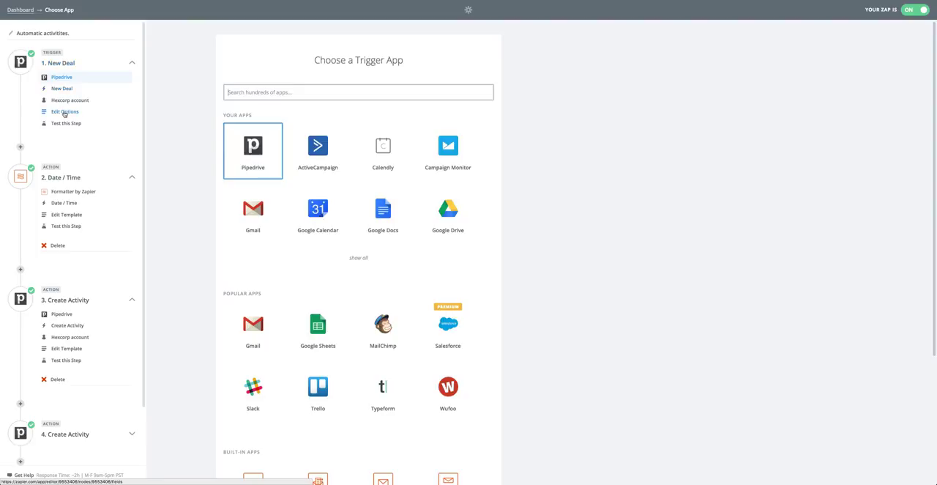
Step: Open the New Deal trigger's options and examine the conditions of the Pipedrive deal filter "Deal Renewal date is not empty"
{"action": "left_click", "coordinate": [64, 112]}
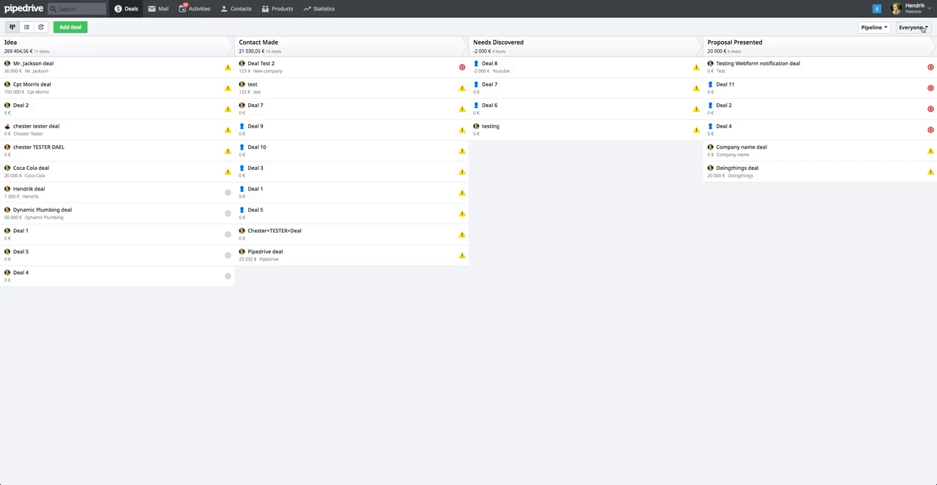
{"action": "left_click", "coordinate": [913, 27]}
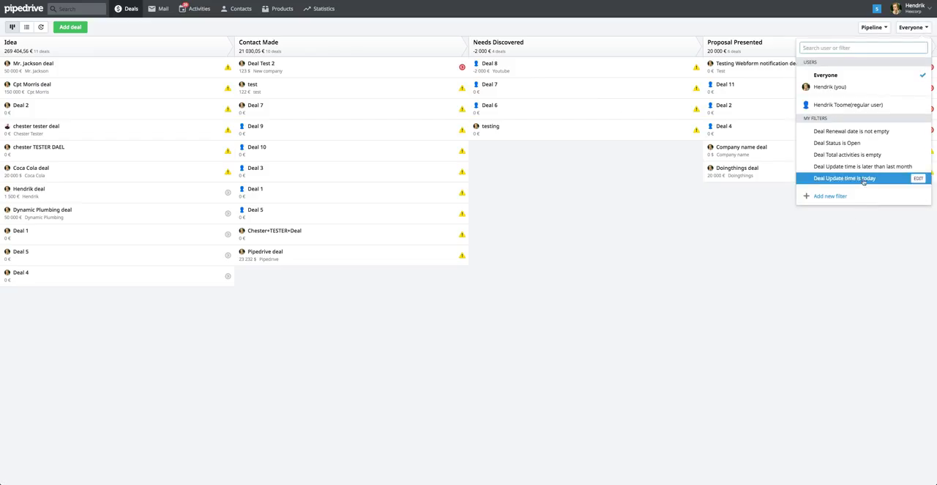
{"action": "left_click", "coordinate": [919, 131]}
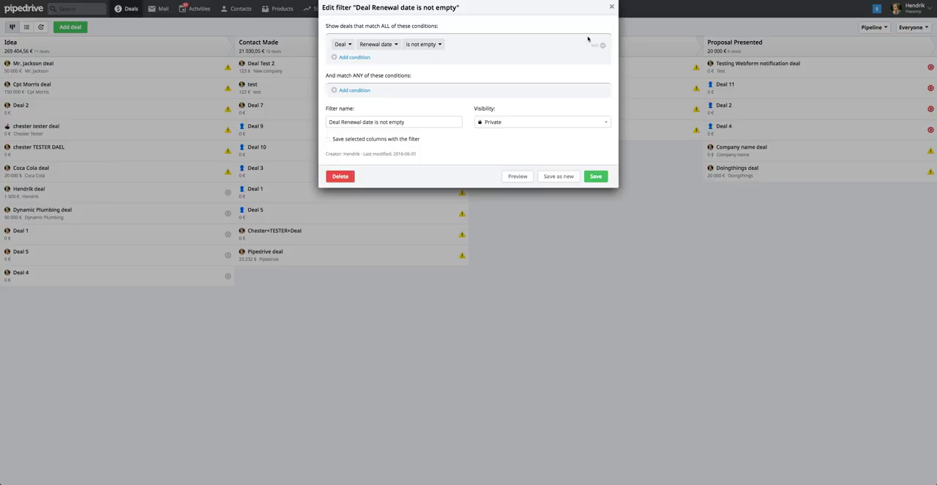
{"action": "left_click", "coordinate": [611, 6]}
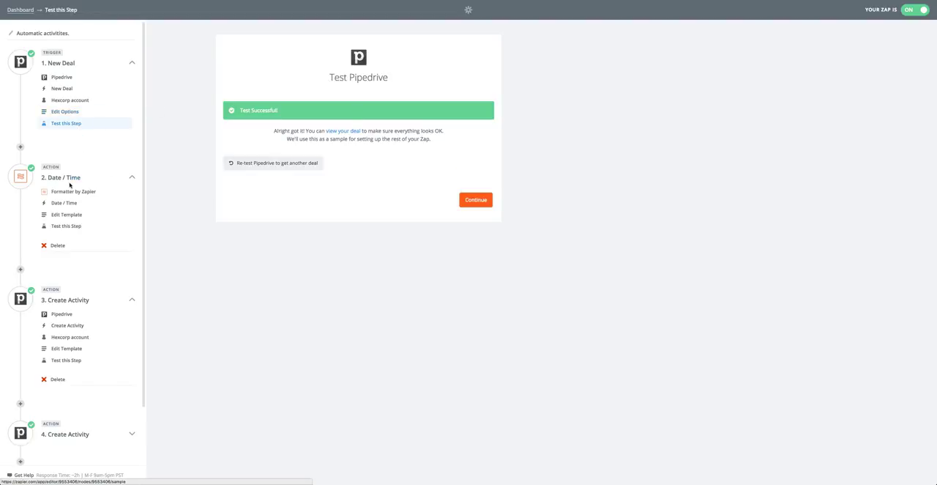
Step: Open the Date / Time formatter step's template and choose Add/Subtract Time as its transform
{"action": "left_click", "coordinate": [69, 196]}
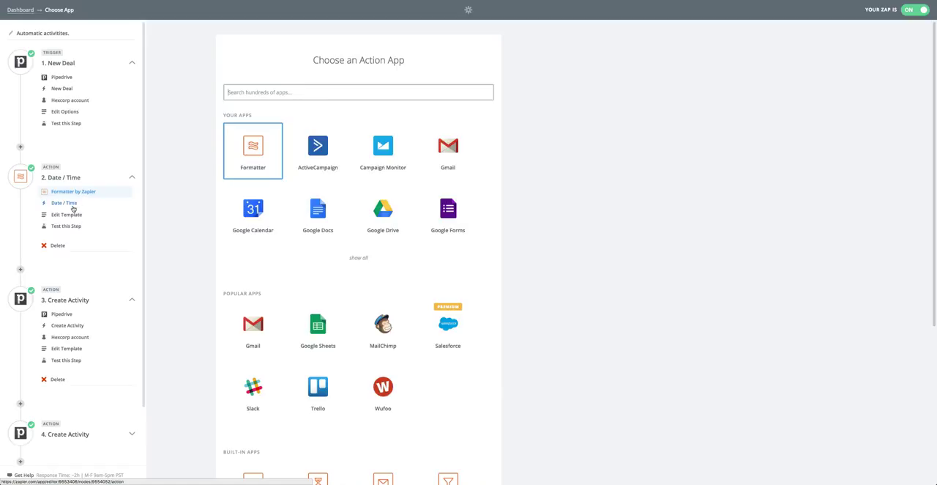
{"action": "left_click", "coordinate": [68, 204]}
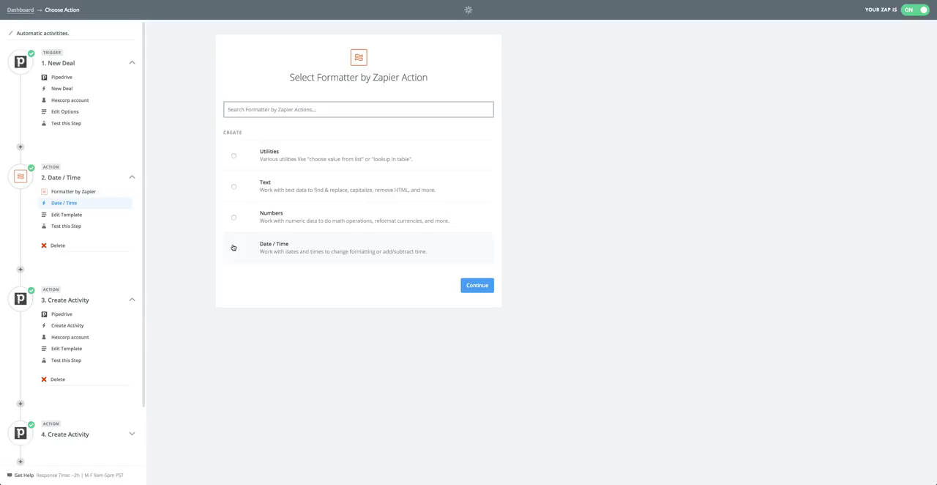
{"action": "left_click", "coordinate": [82, 214]}
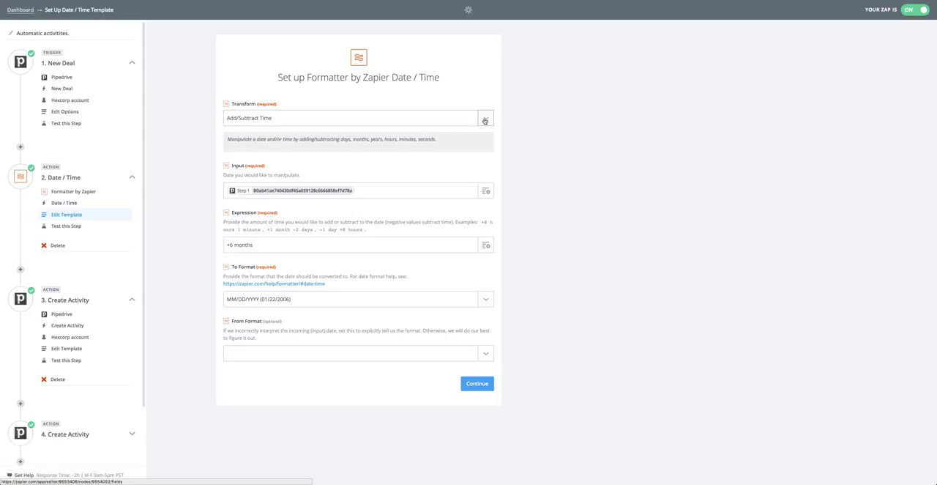
{"action": "left_click", "coordinate": [362, 118]}
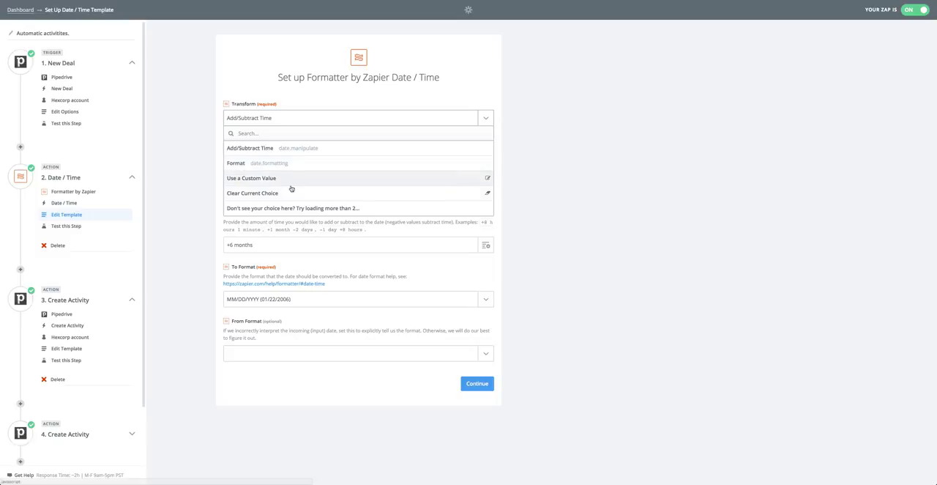
{"action": "left_click", "coordinate": [268, 150]}
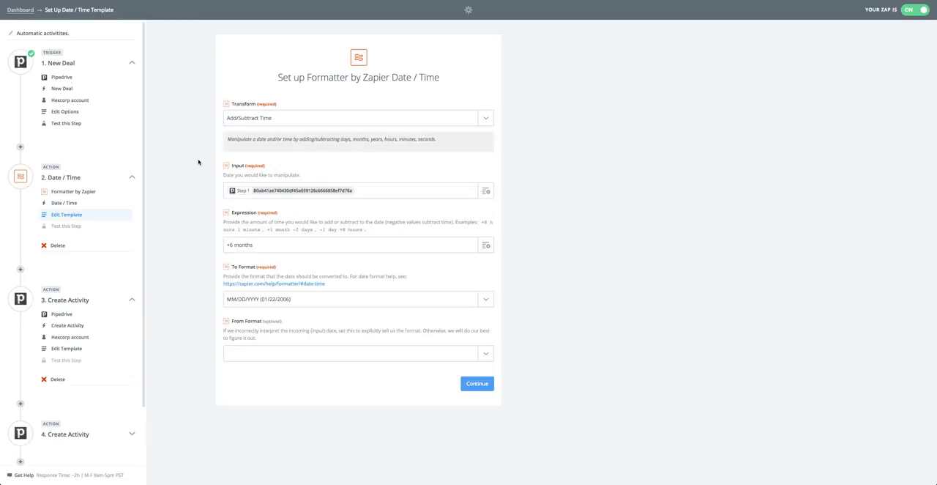
Step: Replace the formatter's Input value with the Renewal date field from the New Deal step
{"action": "left_click", "coordinate": [366, 189]}
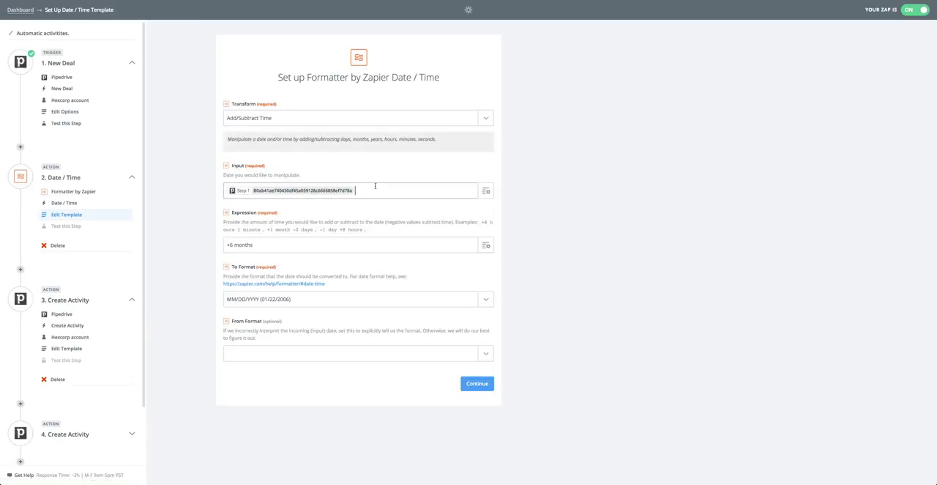
{"action": "key", "text": "BackSpace"}
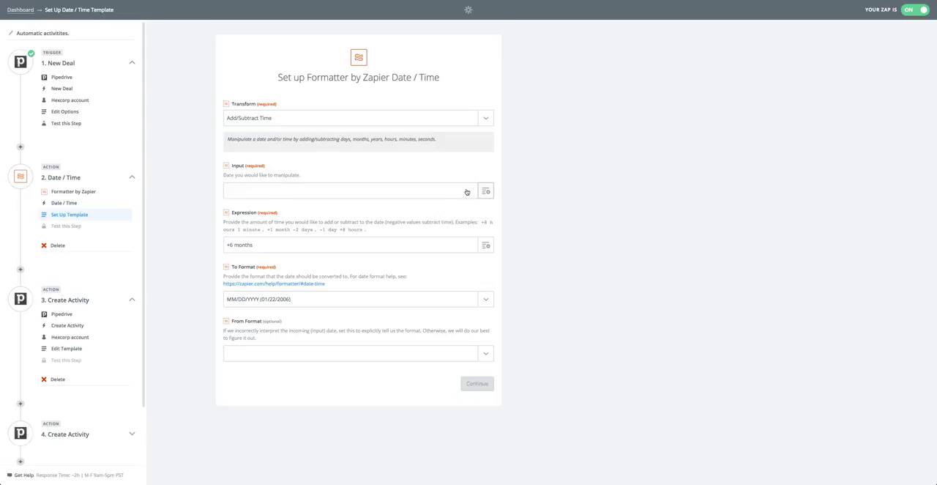
{"action": "left_click", "coordinate": [329, 188]}
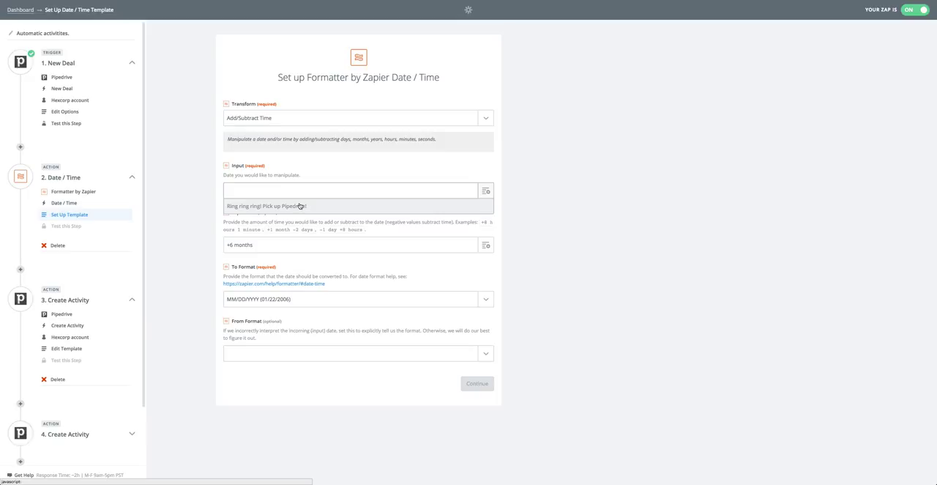
{"action": "type", "text": "rene"}
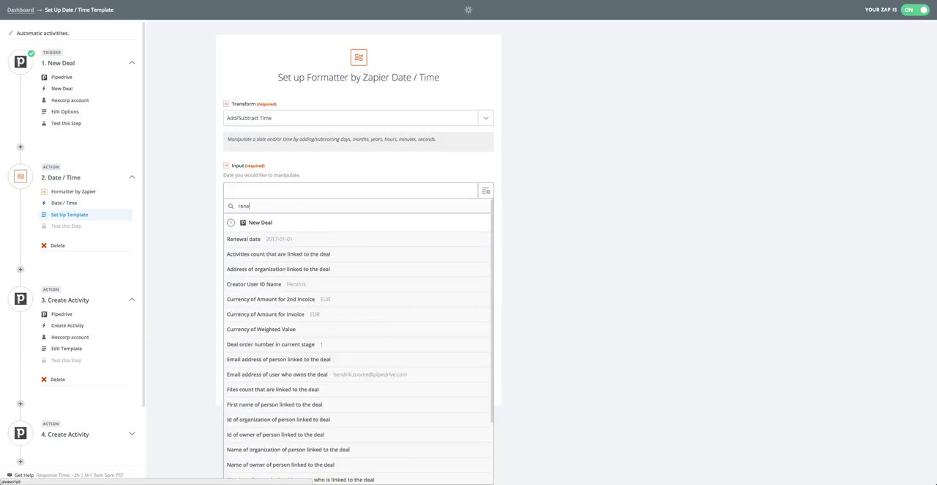
{"action": "left_click", "coordinate": [235, 237]}
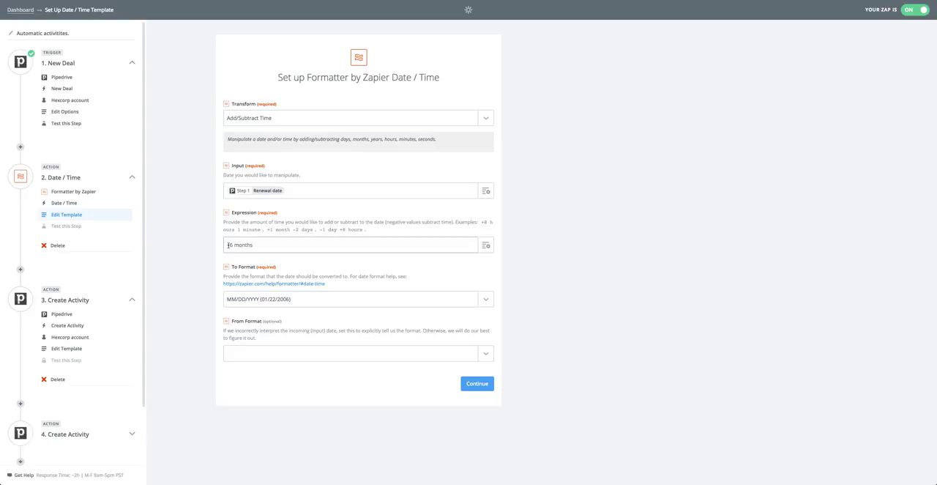
{"action": "key", "text": "Right"}
{"action": "key", "text": "Right"}
{"action": "key", "text": "Right"}
{"action": "key", "text": "Left"}
{"action": "key", "text": "Left"}
{"action": "key", "text": "Left"}
{"action": "key", "text": "Right"}
{"action": "key", "text": "Right"}
{"action": "key", "text": "Right"}
{"action": "key", "text": "Right"}
{"action": "key", "text": "Right"}
{"action": "left_click", "coordinate": [189, 238]}
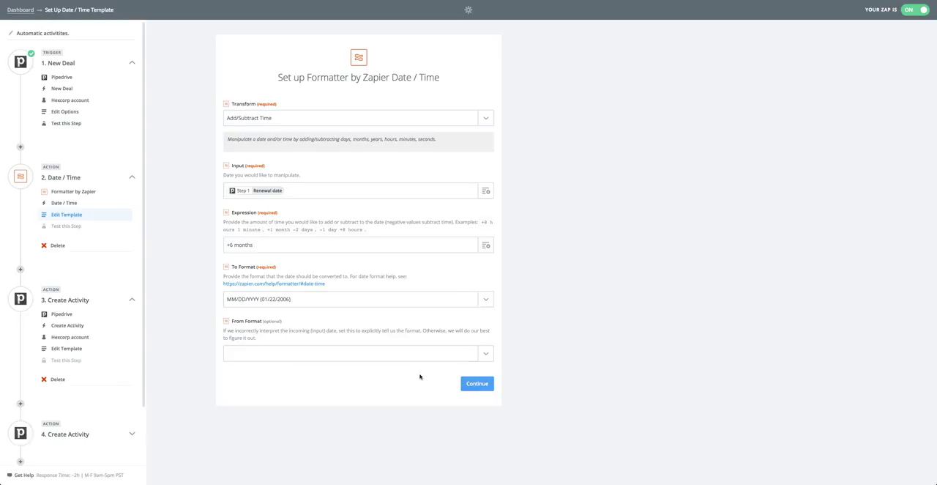
Step: Save the Date / Time template, view the date produced by its test, and complete the step
{"action": "left_click", "coordinate": [477, 387]}
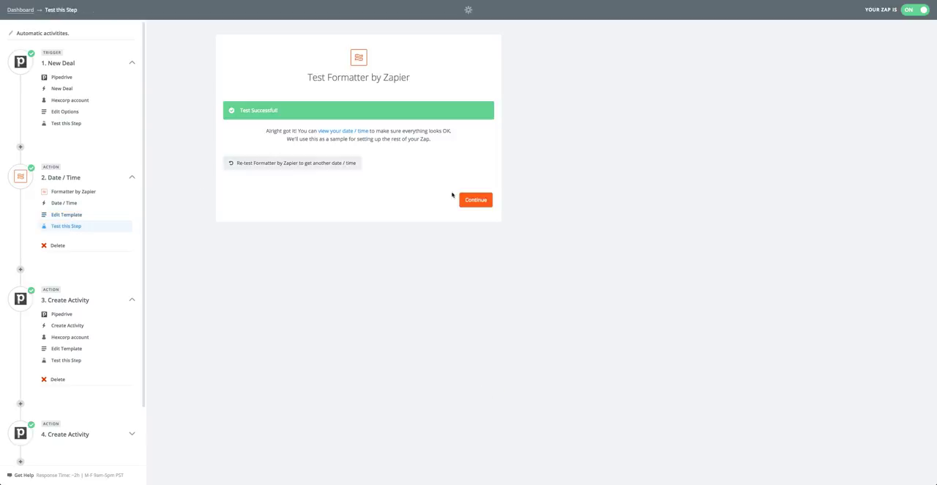
{"action": "left_click", "coordinate": [352, 131]}
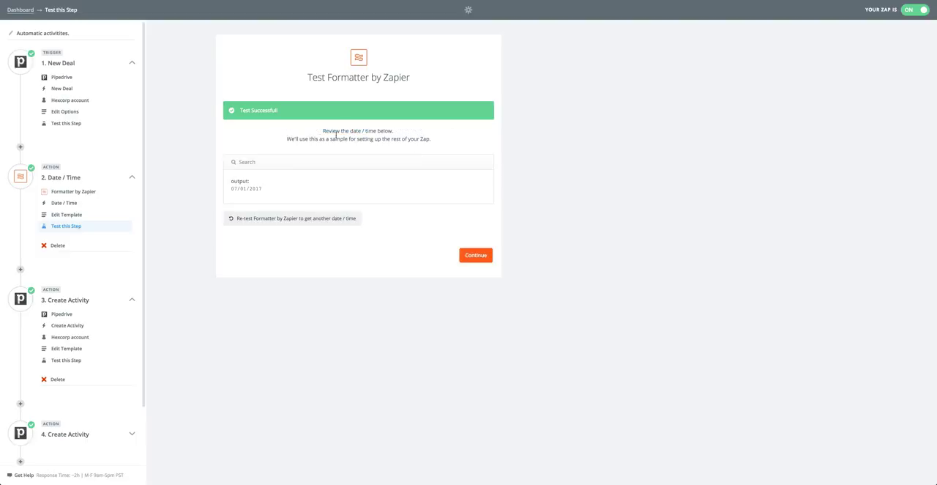
{"action": "left_click_drag", "start_coordinate": [232, 188], "coordinate": [237, 188]}
{"action": "left_click", "coordinate": [464, 258]}
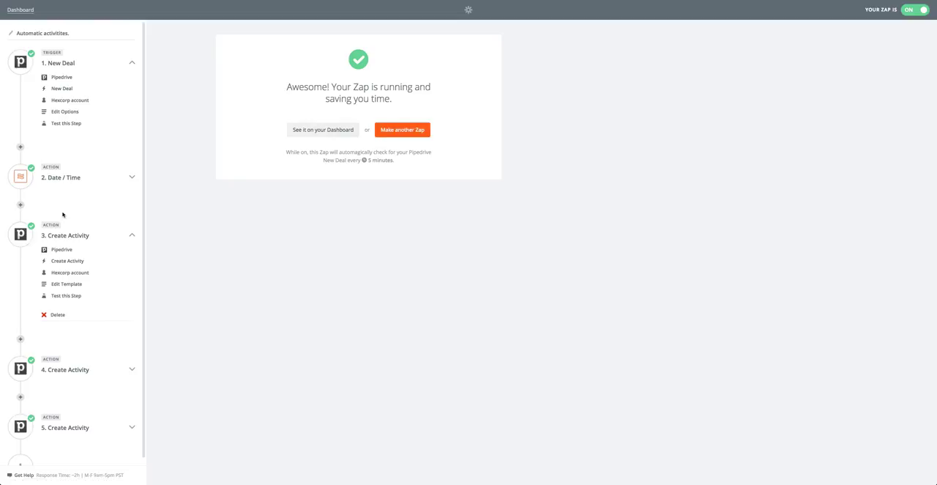
{"action": "scroll", "coordinate": [51, 180], "scroll_direction": "down", "scroll_amount": 1}
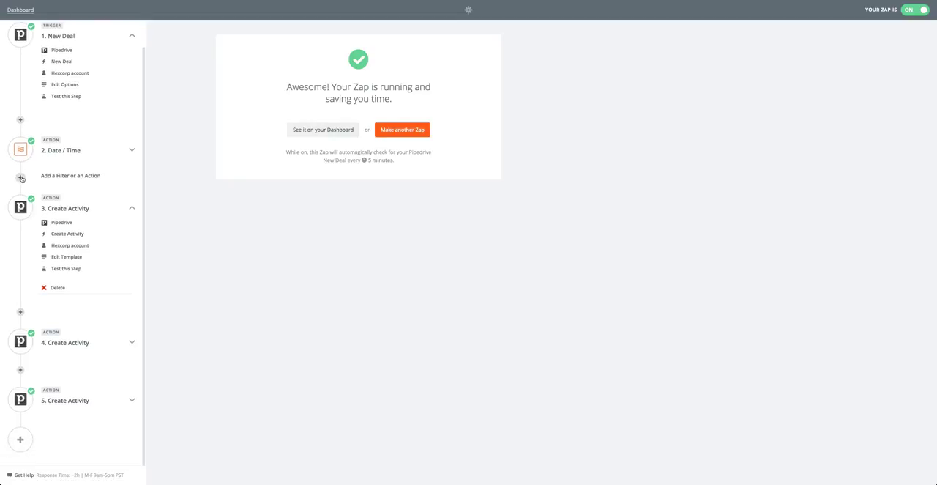
{"action": "left_click", "coordinate": [21, 178]}
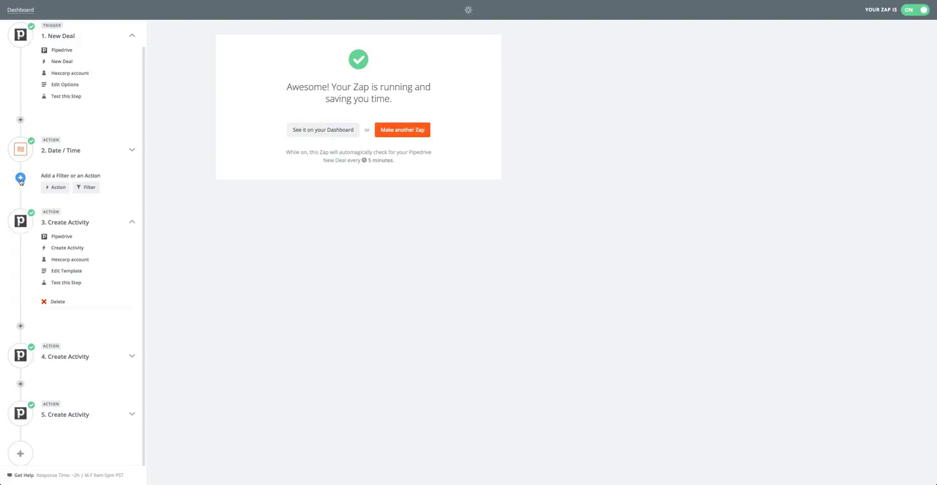
{"action": "left_click", "coordinate": [21, 177]}
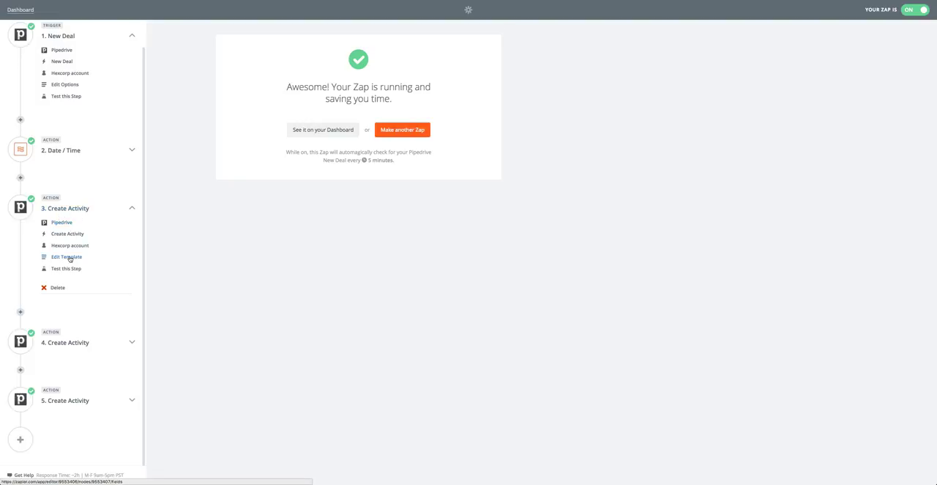
Step: Review the app, action and account of the third step, Create Activity, and open its template
{"action": "left_click", "coordinate": [62, 221]}
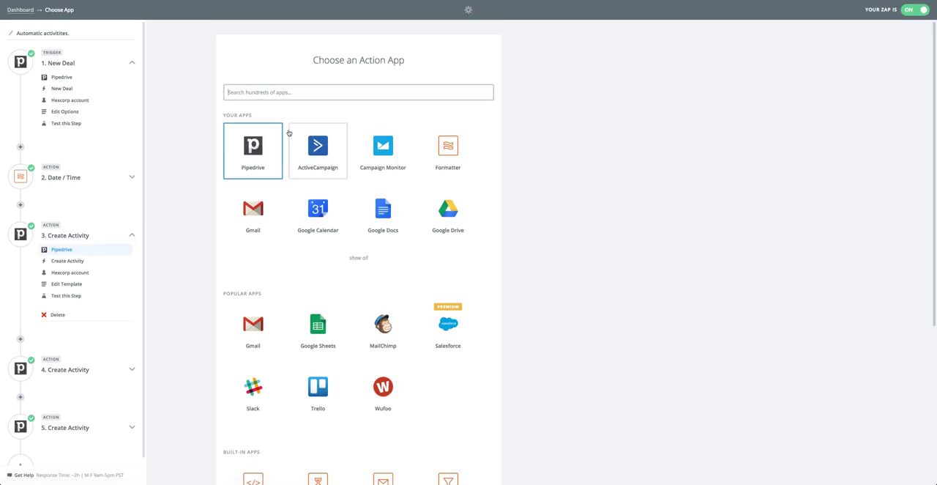
{"action": "left_click", "coordinate": [67, 262]}
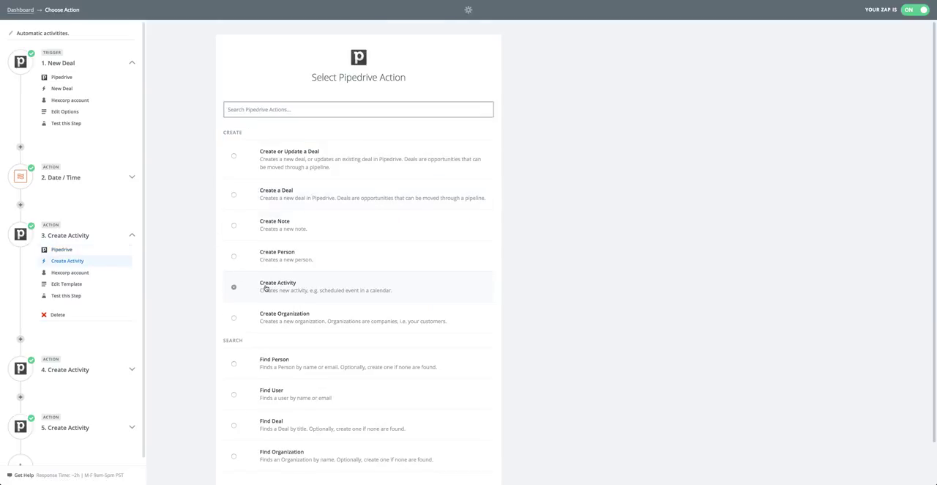
{"action": "scroll", "coordinate": [284, 287], "scroll_direction": "down", "scroll_amount": 2}
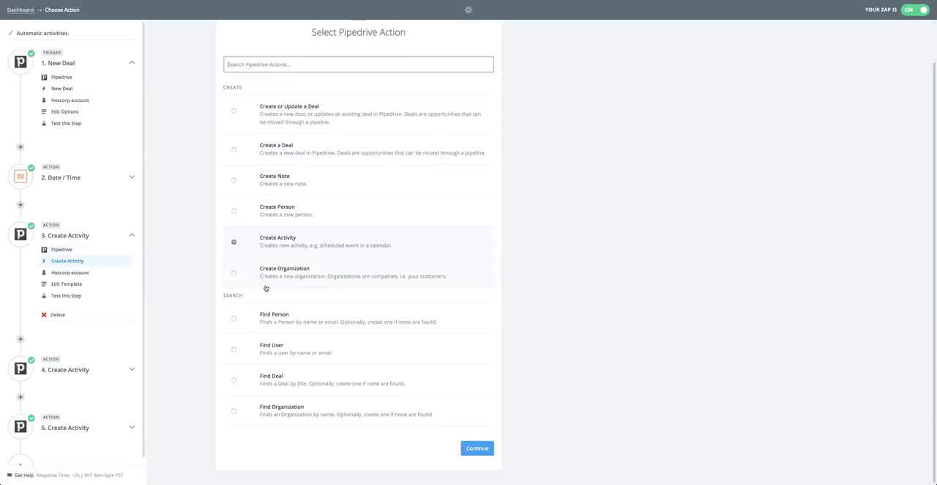
{"action": "left_click", "coordinate": [72, 274]}
{"action": "left_click", "coordinate": [74, 284]}
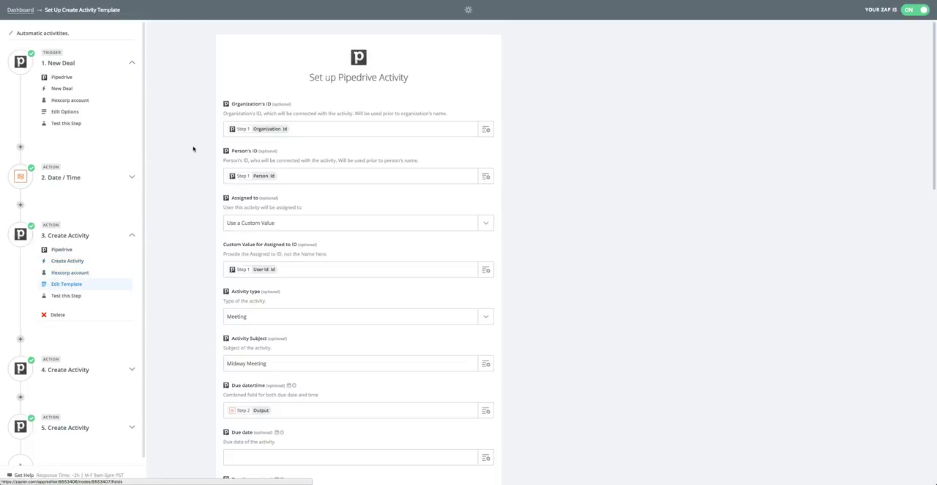
{"action": "left_click_drag", "start_coordinate": [233, 104], "coordinate": [282, 105]}
{"action": "left_click", "coordinate": [191, 114]}
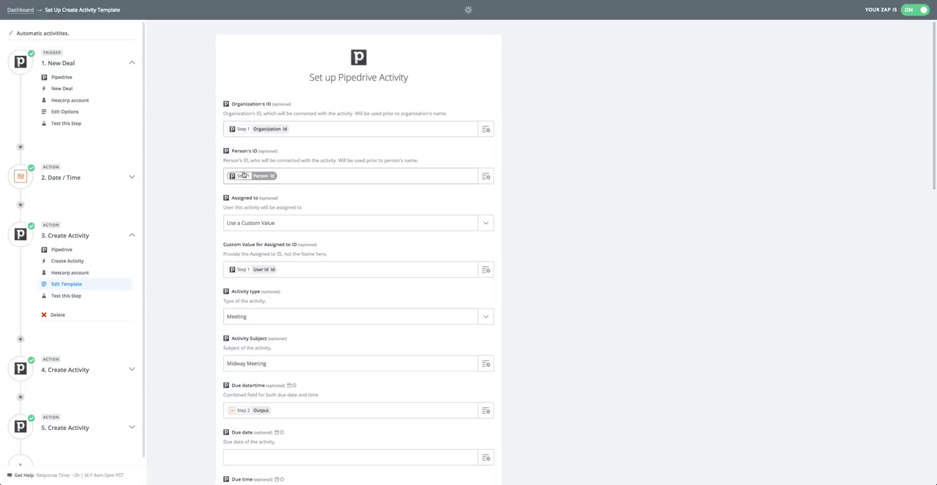
{"action": "left_click_drag", "start_coordinate": [223, 162], "coordinate": [288, 161]}
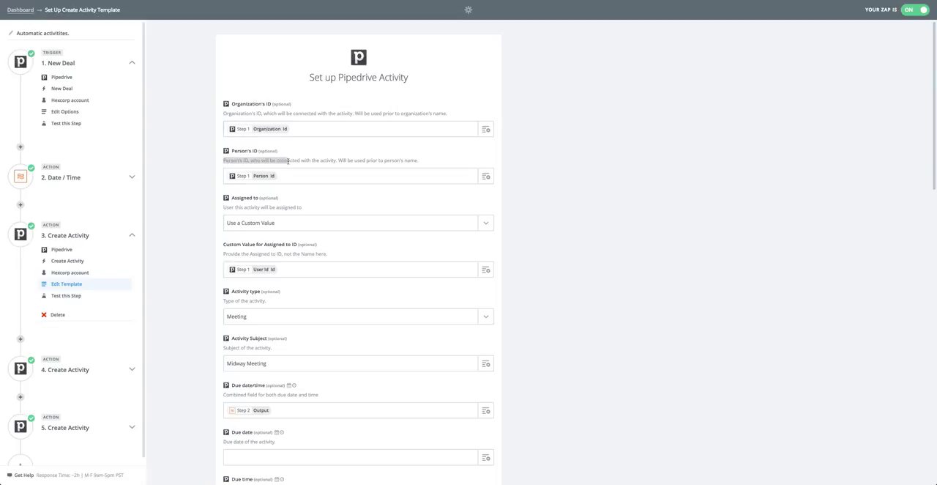
Step: Replace the activity's Organization's ID value with "Id of organization linked to the deal" from the New Deal step
{"action": "left_click", "coordinate": [300, 128]}
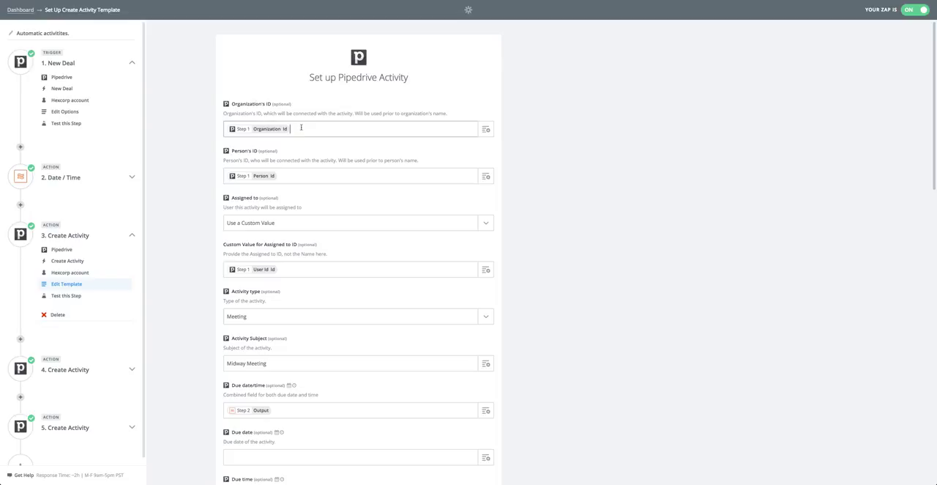
{"action": "key", "text": "BackSpace"}
{"action": "left_click", "coordinate": [486, 129]}
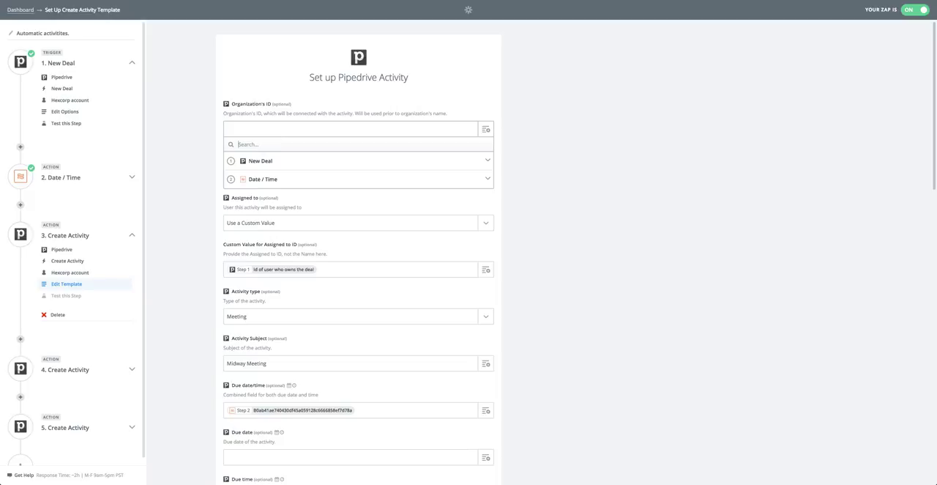
{"action": "type", "text": "id of"}
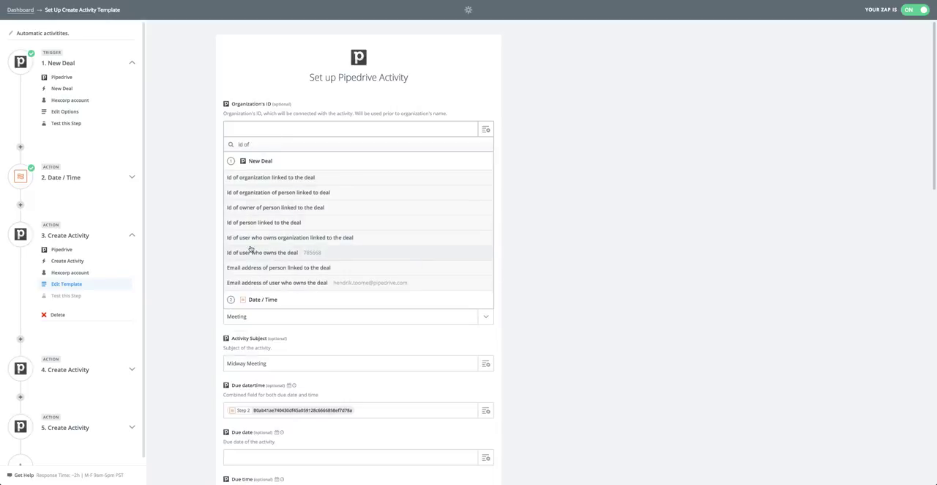
{"action": "left_click", "coordinate": [277, 178]}
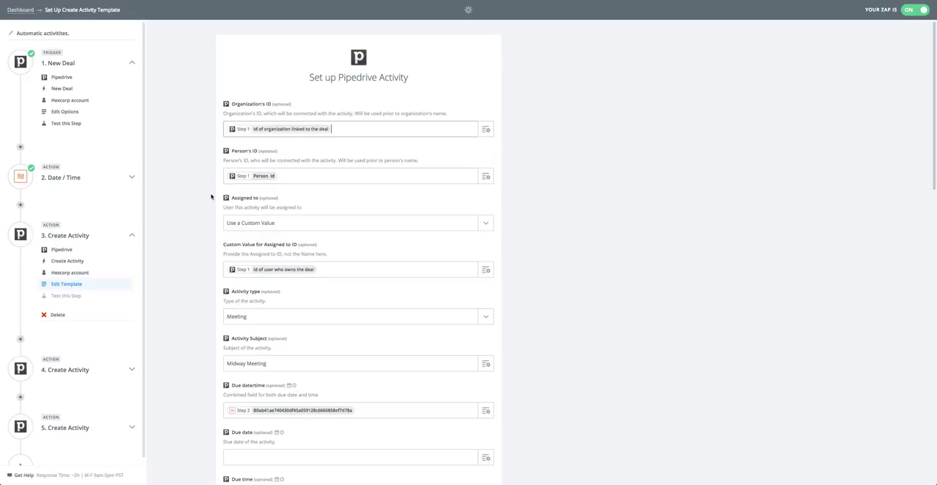
Step: Check the activity's Person's ID field and the user choices available for Assigned to
{"action": "left_click", "coordinate": [291, 176]}
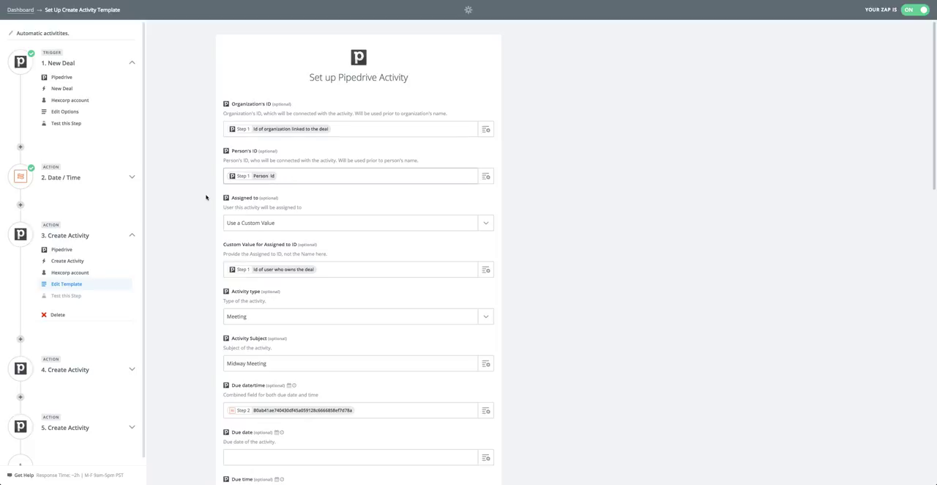
{"action": "scroll", "coordinate": [212, 198], "scroll_direction": "down", "scroll_amount": 1}
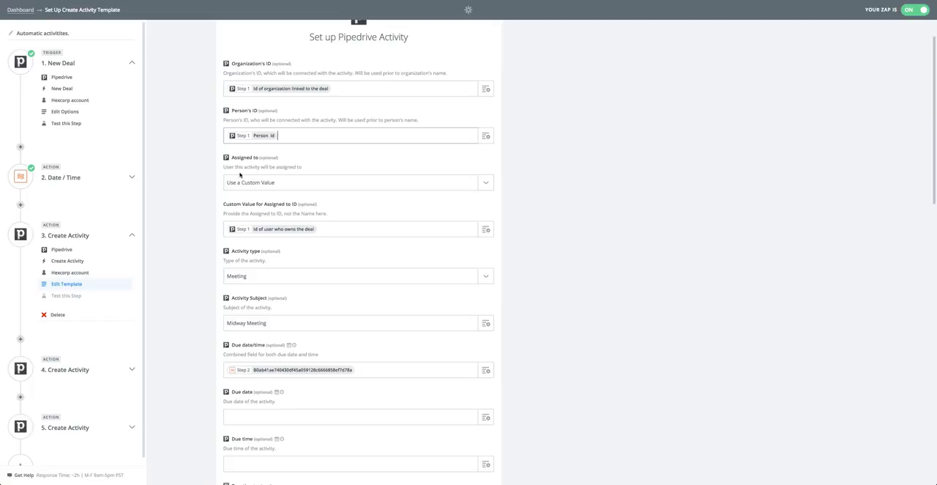
{"action": "left_click", "coordinate": [436, 183]}
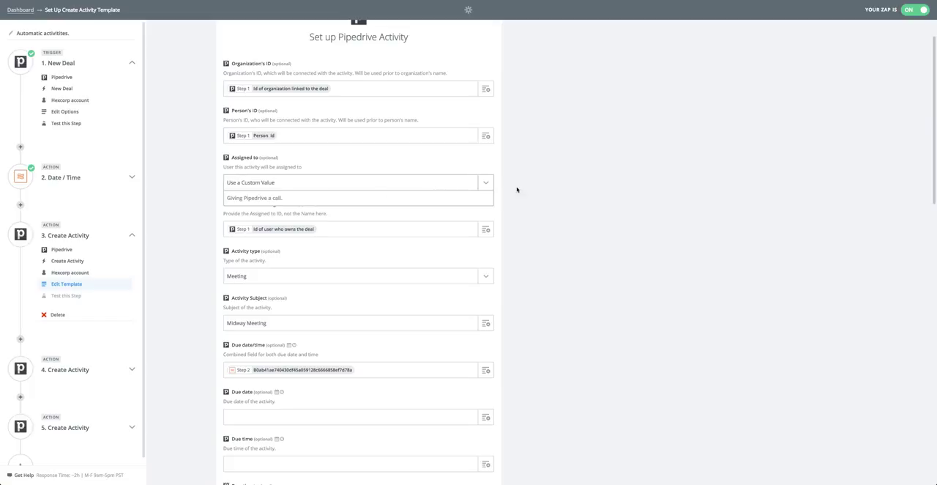
{"action": "left_click", "coordinate": [204, 212]}
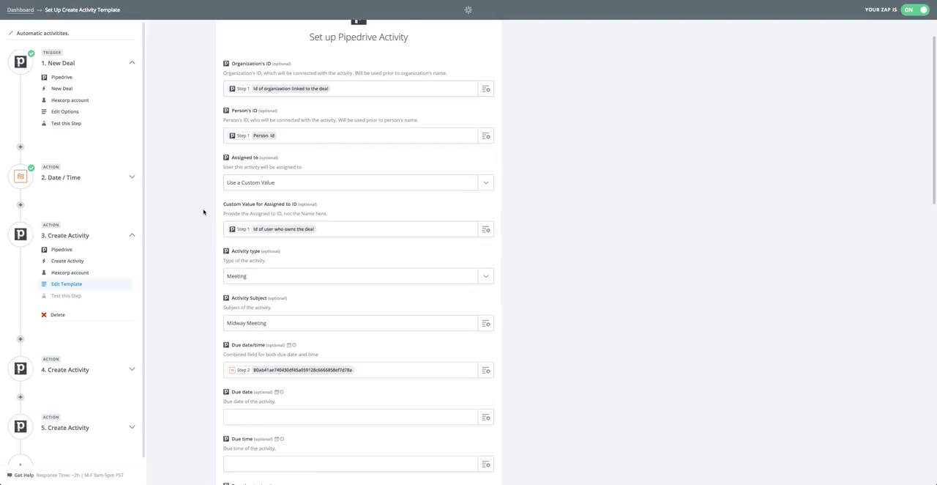
Step: Replace the third step's Due date/time value with the date output of the Date / Time step
{"action": "left_click", "coordinate": [257, 233]}
{"action": "scroll", "coordinate": [295, 249], "scroll_direction": "down", "scroll_amount": 1}
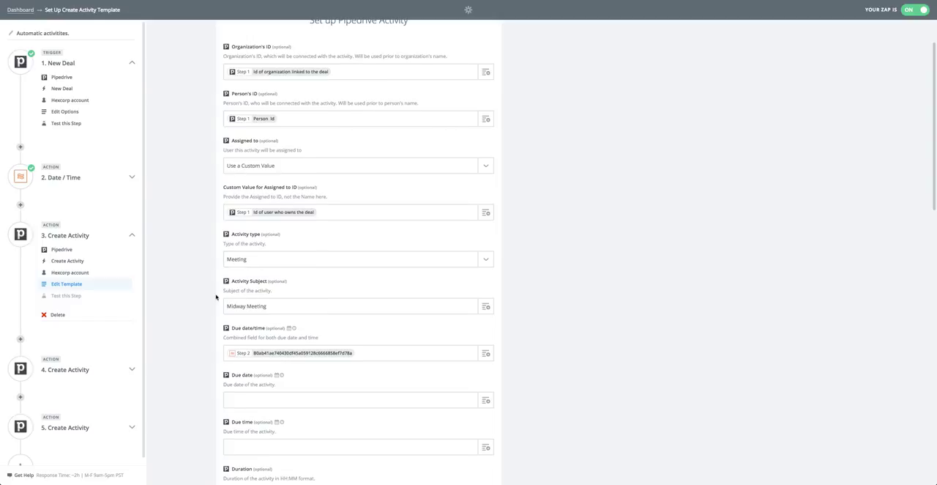
{"action": "scroll", "coordinate": [217, 295], "scroll_direction": "down", "scroll_amount": 1}
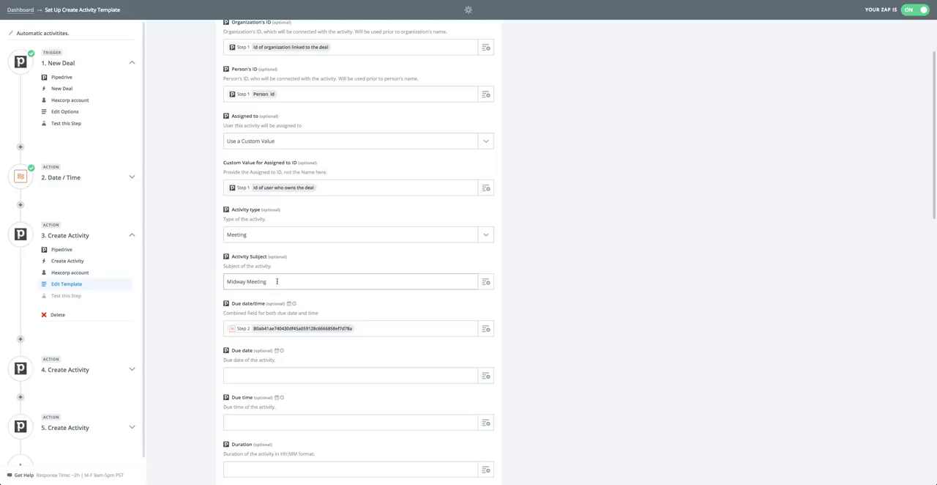
{"action": "scroll", "coordinate": [274, 281], "scroll_direction": "down", "scroll_amount": 3}
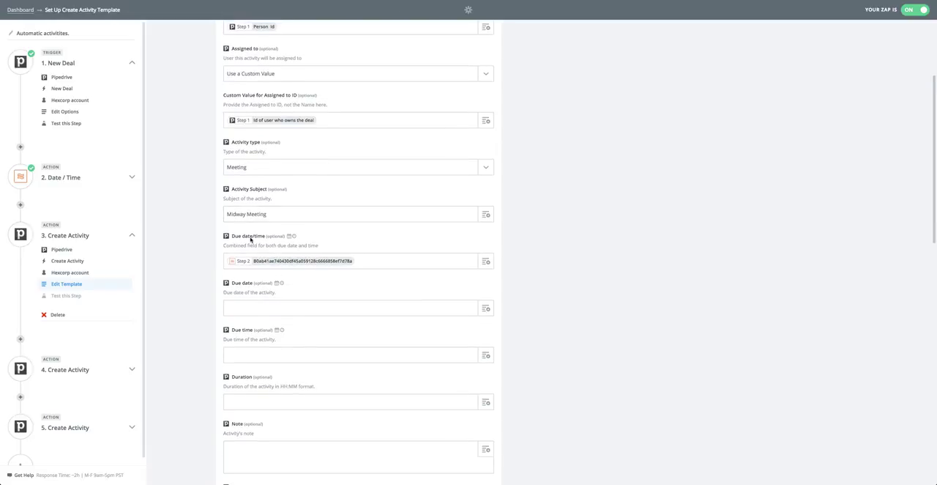
{"action": "left_click", "coordinate": [366, 260]}
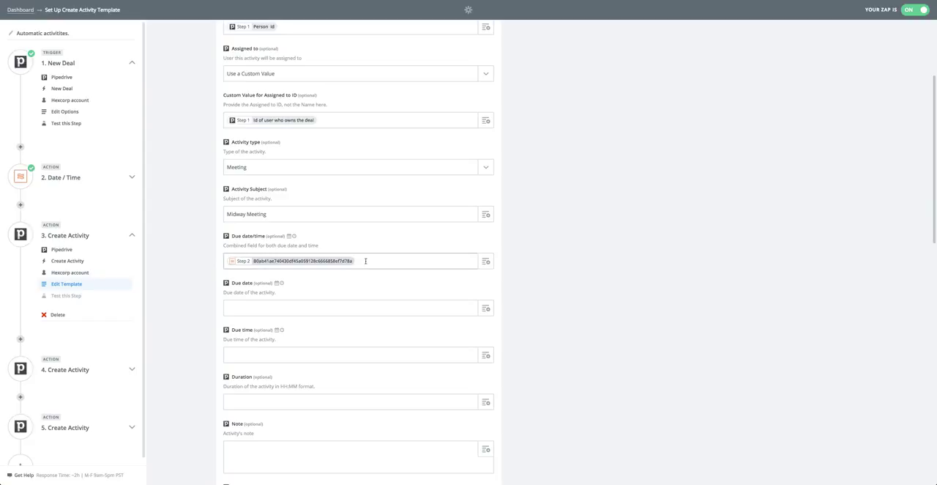
{"action": "left_click", "coordinate": [485, 260]}
{"action": "left_click", "coordinate": [274, 311]}
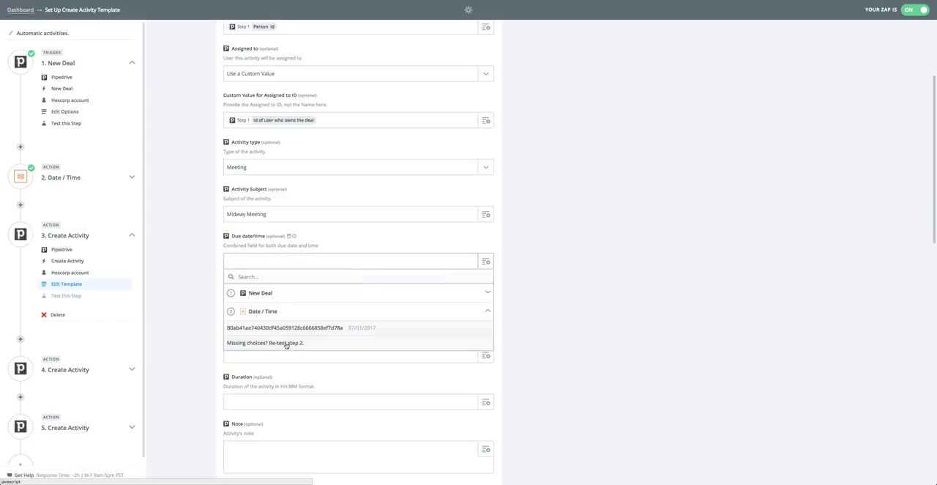
{"action": "left_click", "coordinate": [357, 329]}
Step: Review the remaining fields of the third step's template, including Deal's ID, and save the template
{"action": "scroll", "coordinate": [349, 293], "scroll_direction": "down", "scroll_amount": 5}
{"action": "scroll", "coordinate": [348, 292], "scroll_direction": "down", "scroll_amount": 3}
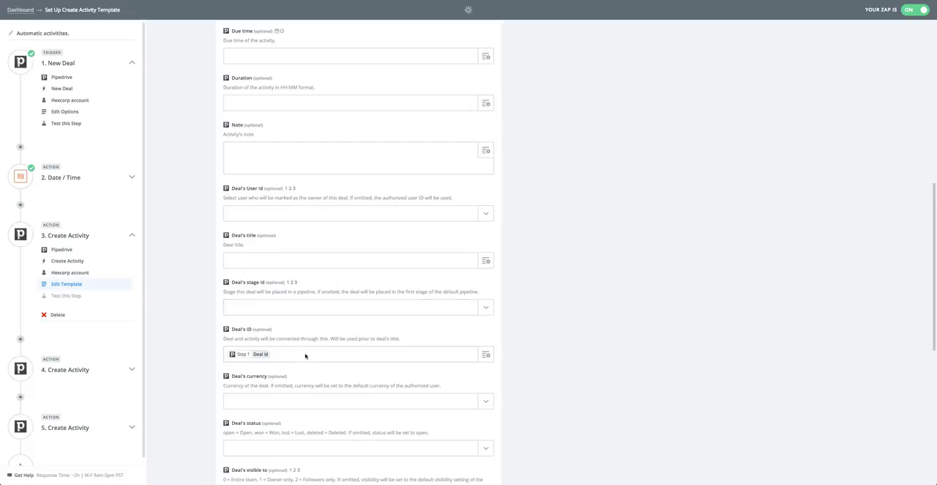
{"action": "scroll", "coordinate": [235, 266], "scroll_direction": "down", "scroll_amount": 2}
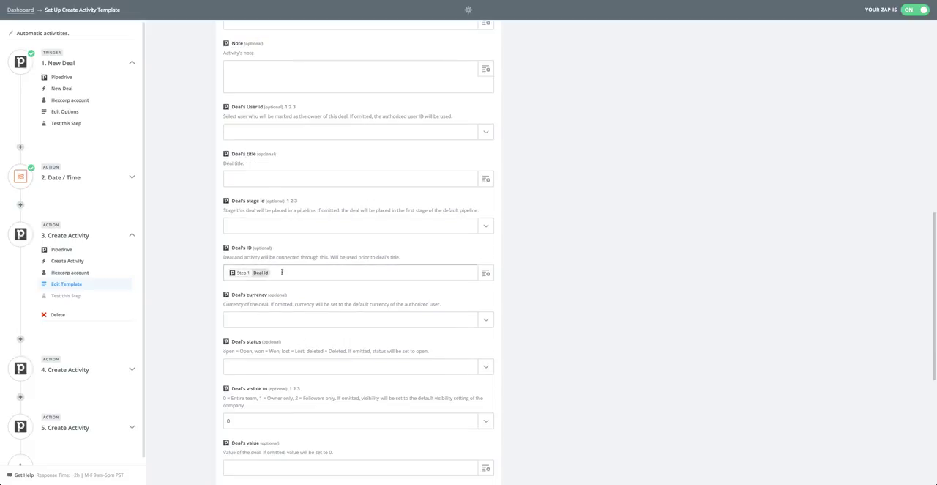
{"action": "scroll", "coordinate": [283, 272], "scroll_direction": "down", "scroll_amount": 2}
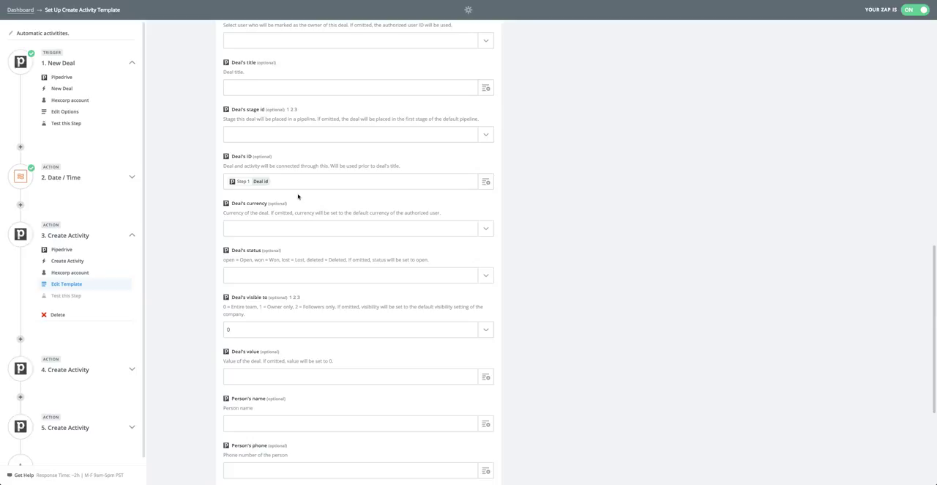
{"action": "scroll", "coordinate": [369, 321], "scroll_direction": "down", "scroll_amount": 5}
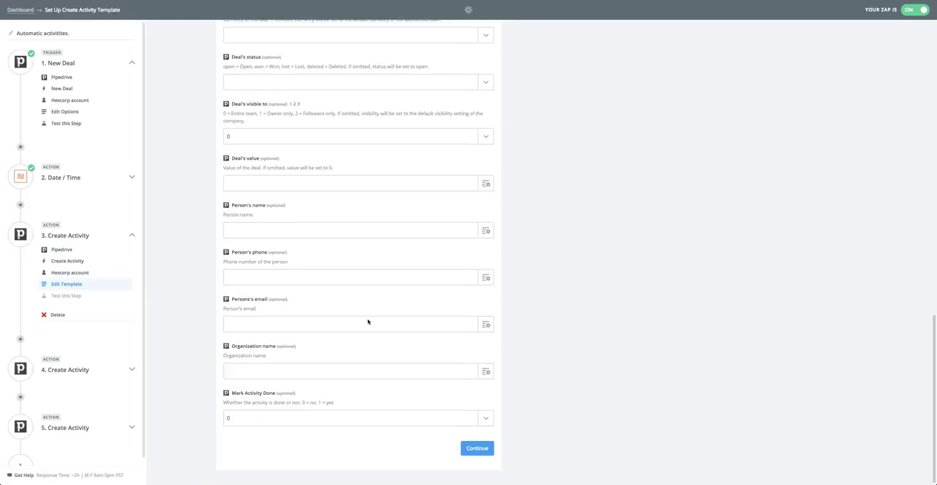
{"action": "left_click", "coordinate": [489, 451]}
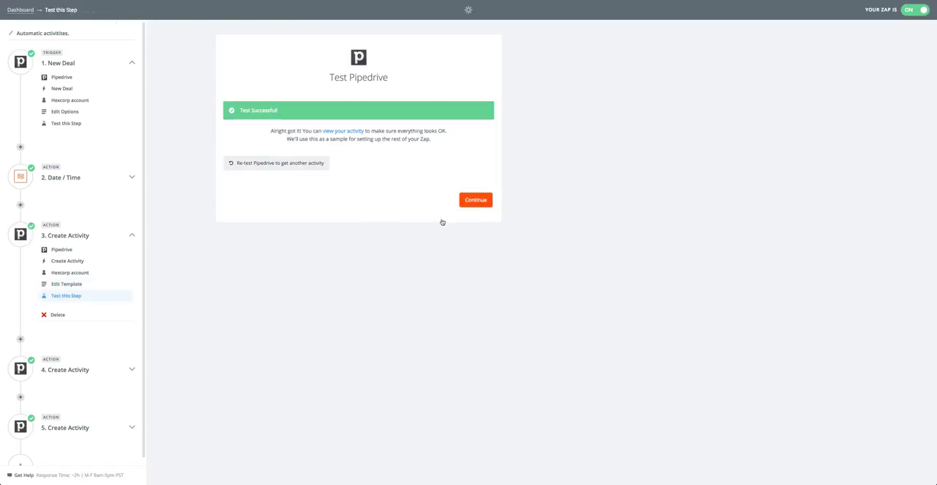
Step: Review the app and action of the fourth step, Create Activity, and open its template
{"action": "left_click", "coordinate": [83, 295]}
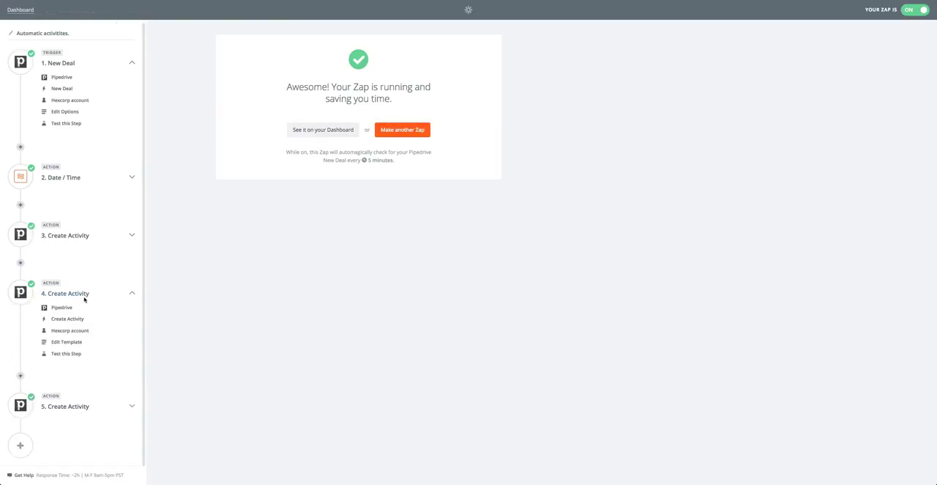
{"action": "scroll", "coordinate": [57, 294], "scroll_direction": "down", "scroll_amount": 1}
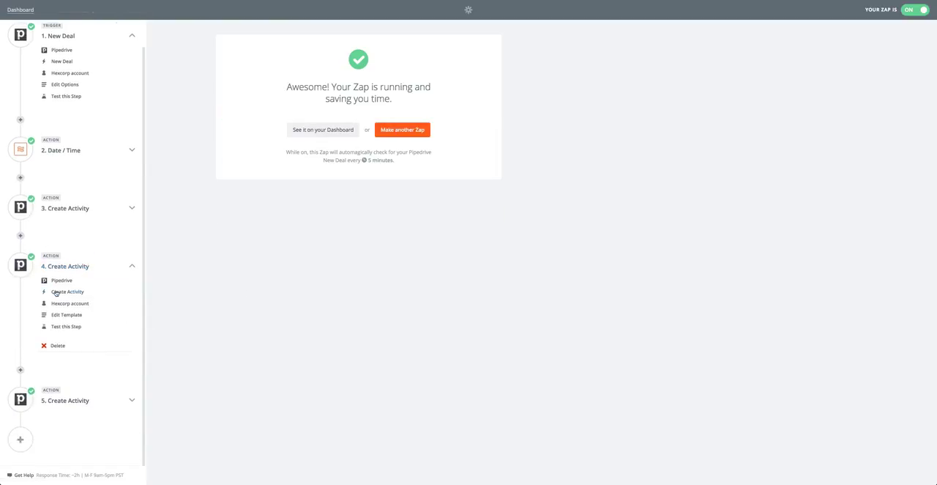
{"action": "left_click", "coordinate": [20, 237]}
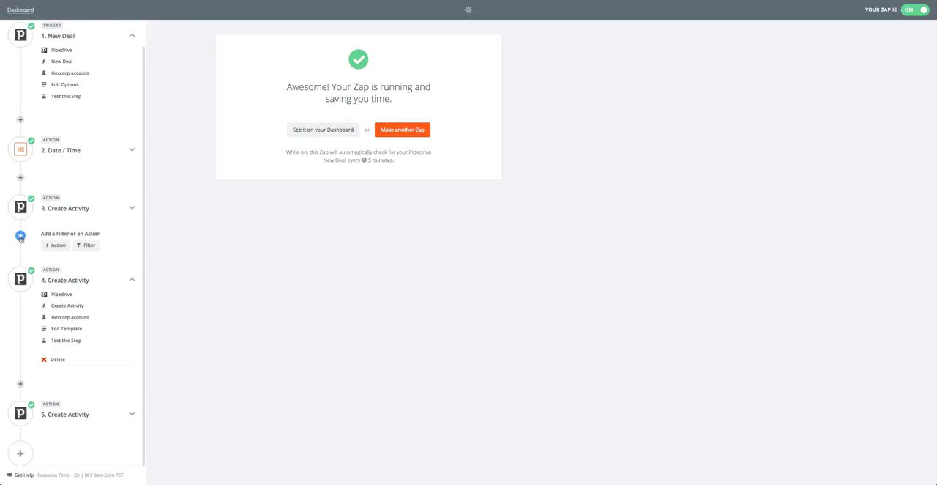
{"action": "left_click", "coordinate": [65, 296]}
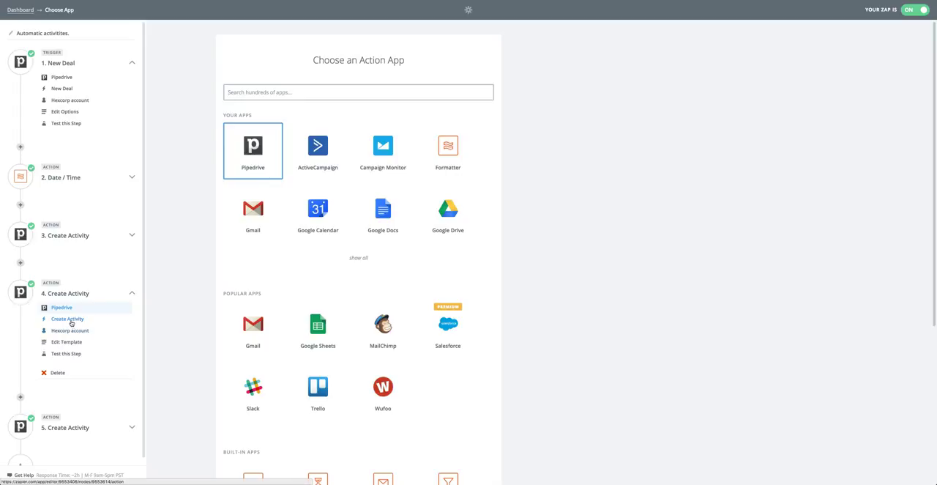
{"action": "left_click", "coordinate": [71, 320]}
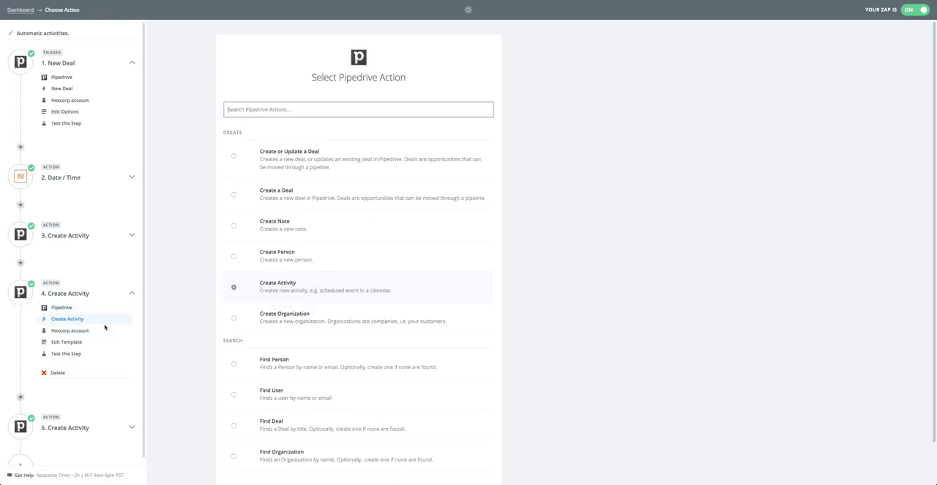
{"action": "left_click", "coordinate": [74, 341]}
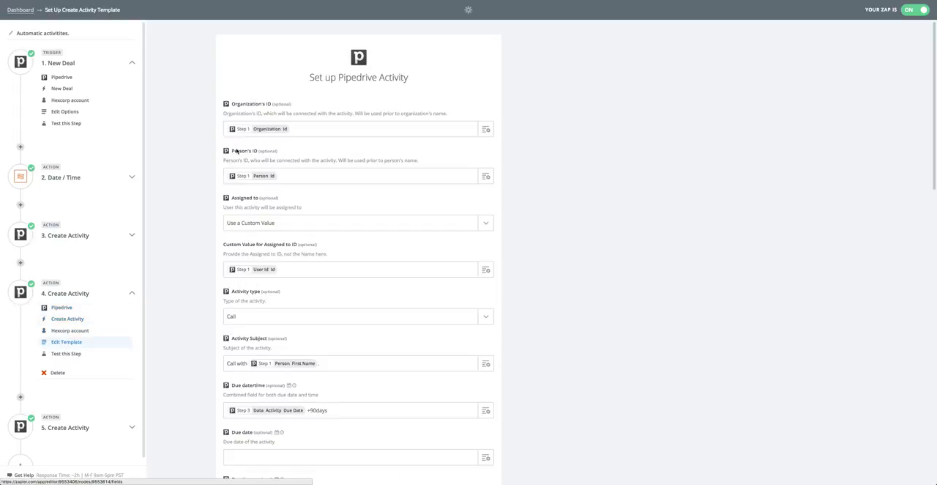
Step: Reinsert step 3's Data Activity Due Date before the +90days offset in the fourth step's Due date/time field
{"action": "scroll", "coordinate": [274, 168], "scroll_direction": "down", "scroll_amount": 5}
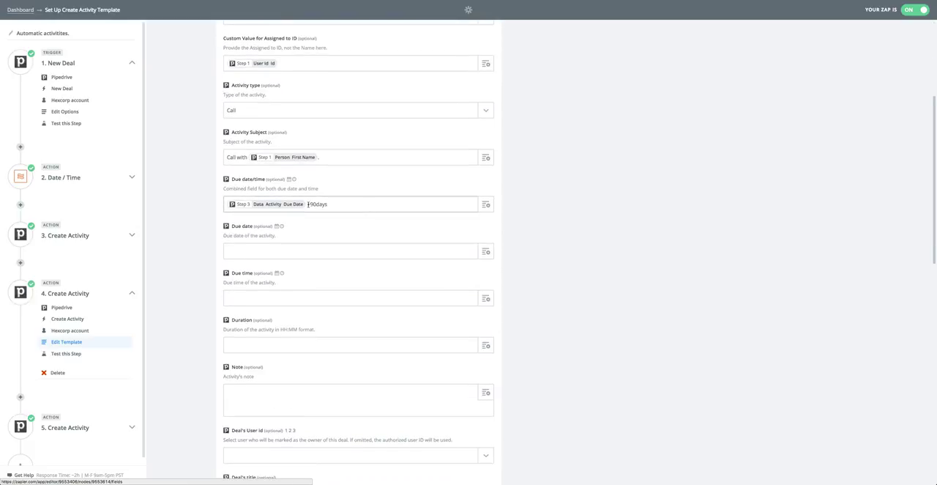
{"action": "key", "text": "BackSpace"}
{"action": "left_click", "coordinate": [487, 205]}
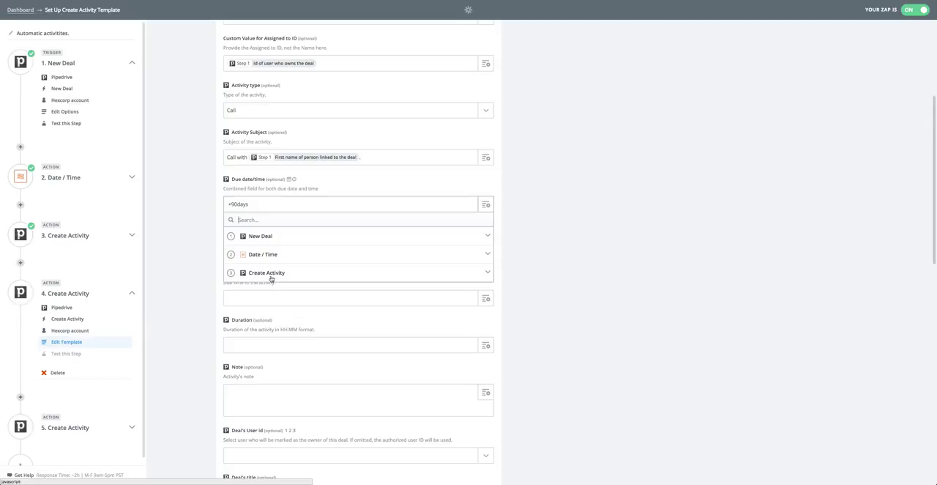
{"action": "left_click", "coordinate": [271, 277]}
{"action": "scroll", "coordinate": [281, 276], "scroll_direction": "down", "scroll_amount": 1}
{"action": "scroll", "coordinate": [281, 276], "scroll_direction": "down", "scroll_amount": 3}
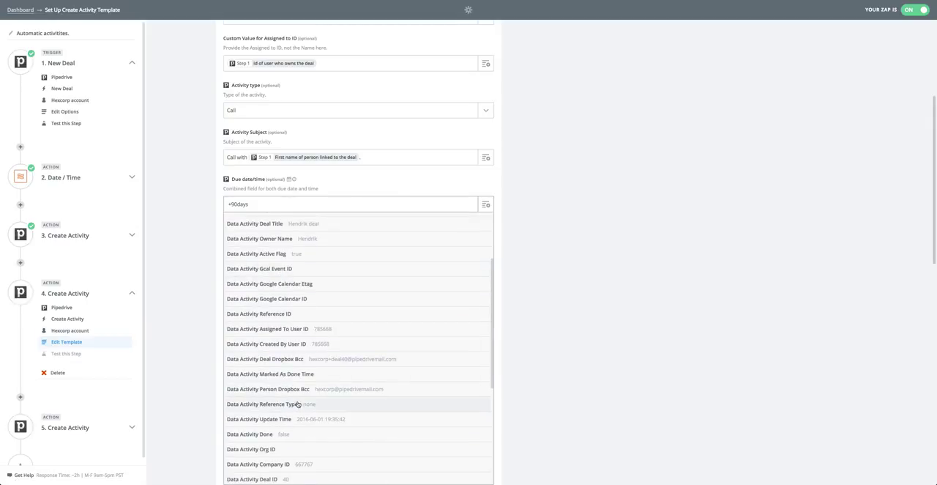
{"action": "scroll", "coordinate": [282, 399], "scroll_direction": "down", "scroll_amount": 6}
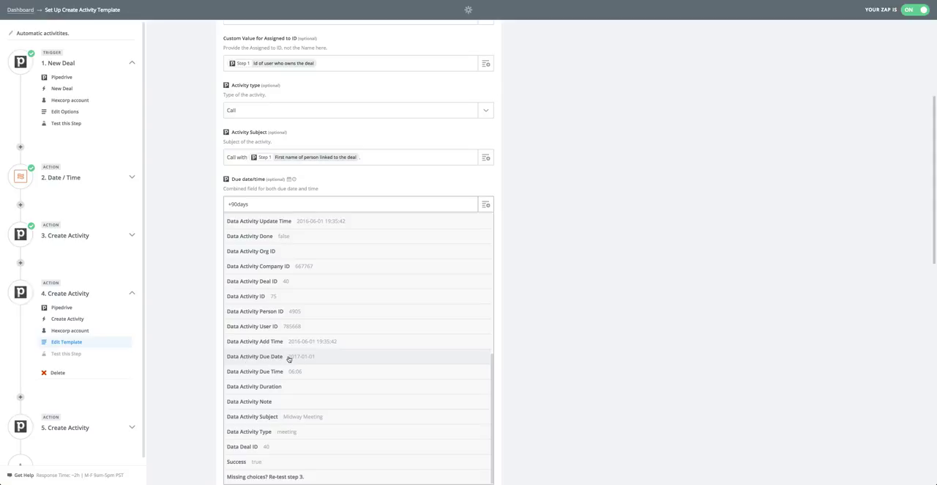
{"action": "left_click", "coordinate": [290, 359]}
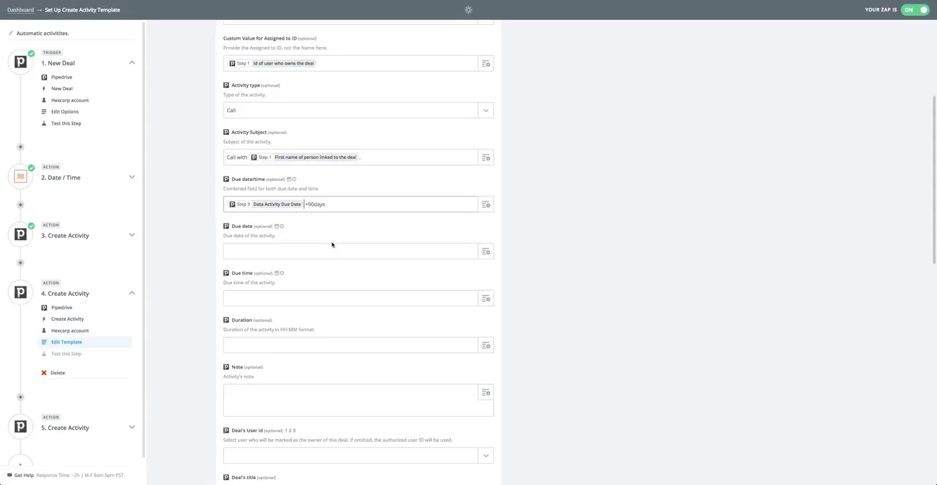
Step: Check the +90days offset of the due date and the remaining fields of the fourth step's template
{"action": "double_click", "coordinate": [310, 204]}
{"action": "left_click", "coordinate": [73, 240]}
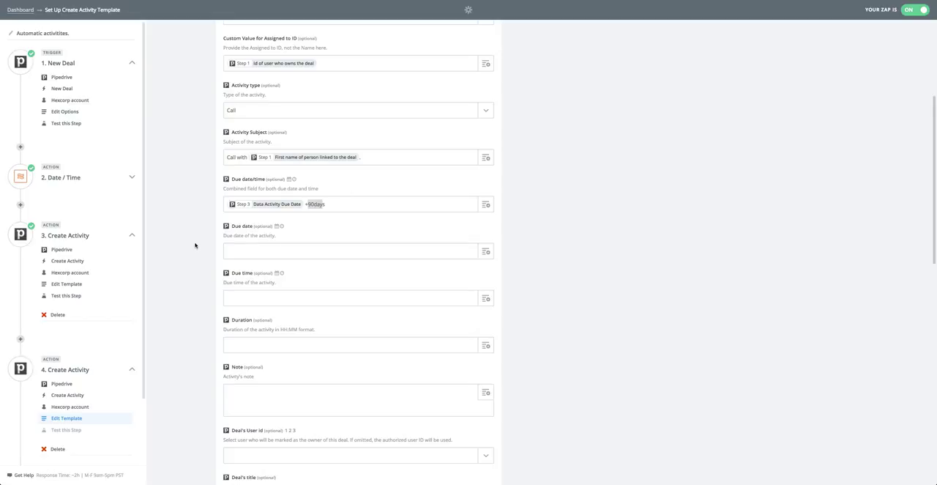
{"action": "left_click", "coordinate": [325, 226]}
{"action": "scroll", "coordinate": [325, 227], "scroll_direction": "down", "scroll_amount": 3}
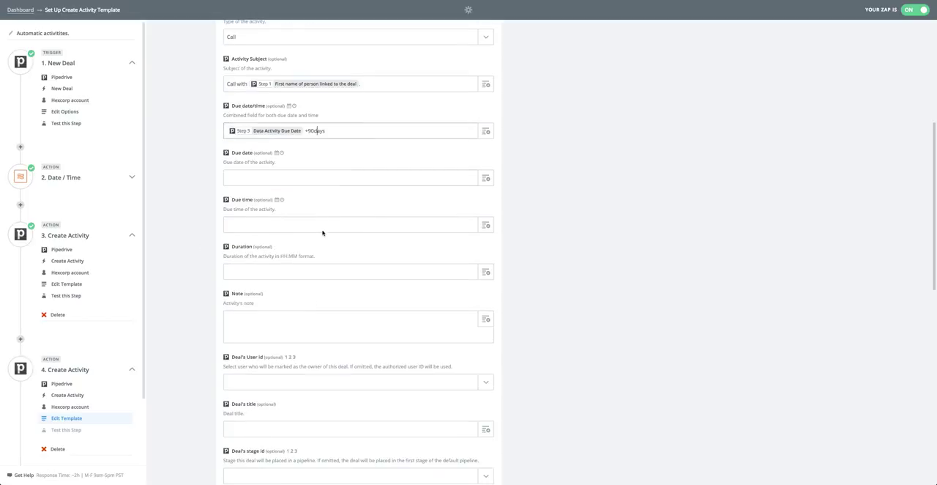
{"action": "scroll", "coordinate": [320, 233], "scroll_direction": "down", "scroll_amount": 5}
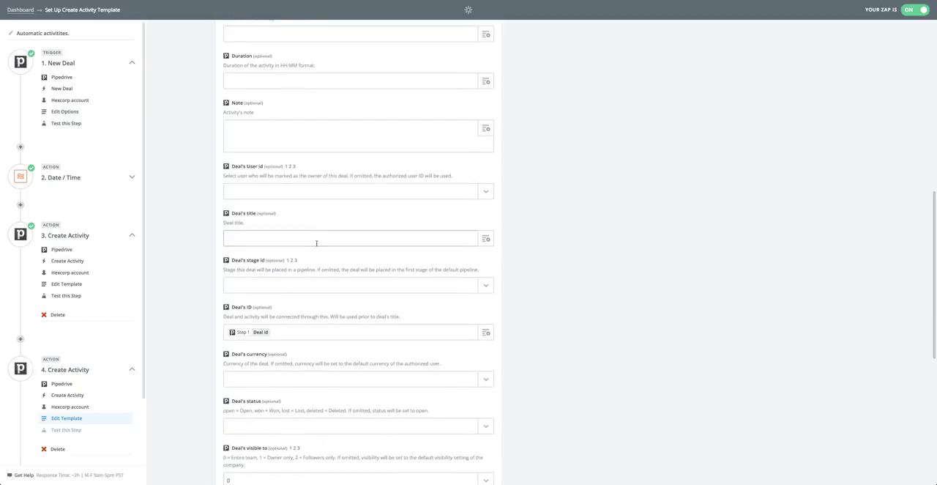
{"action": "scroll", "coordinate": [298, 304], "scroll_direction": "down", "scroll_amount": 9}
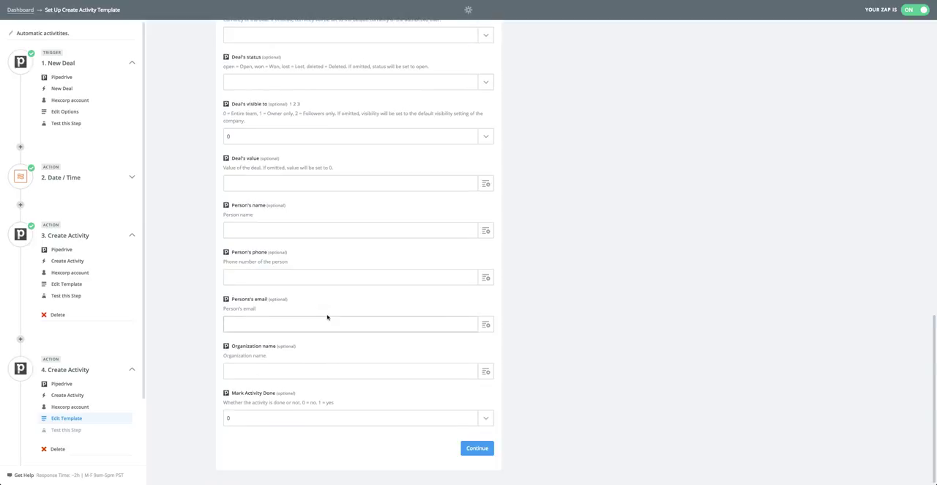
{"action": "scroll", "coordinate": [99, 331], "scroll_direction": "down", "scroll_amount": 3}
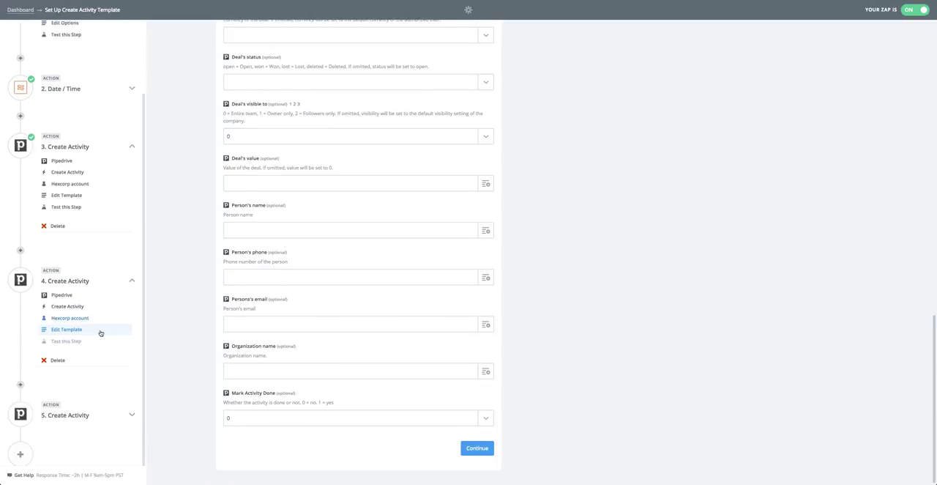
Step: Open the template of the fifth step, Create Activity, and examine the offset in its Due date/time field
{"action": "left_click", "coordinate": [76, 402]}
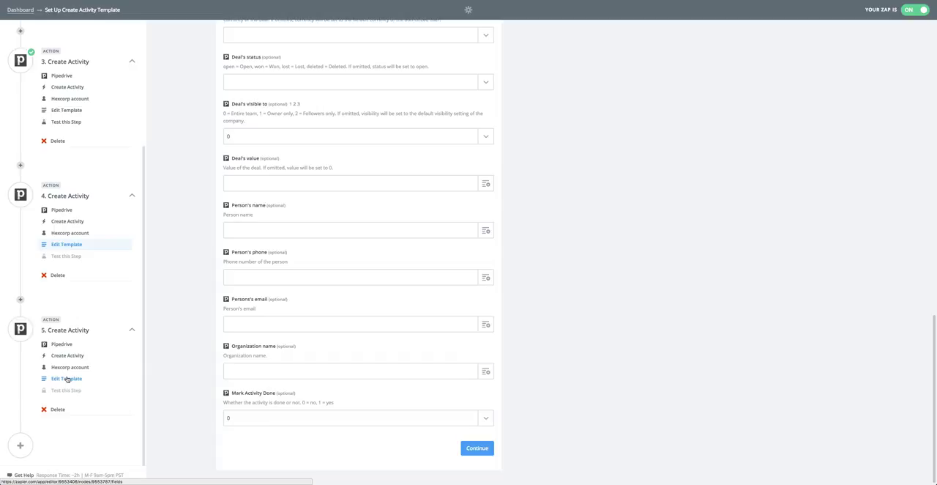
{"action": "scroll", "coordinate": [205, 307], "scroll_direction": "down", "scroll_amount": 4}
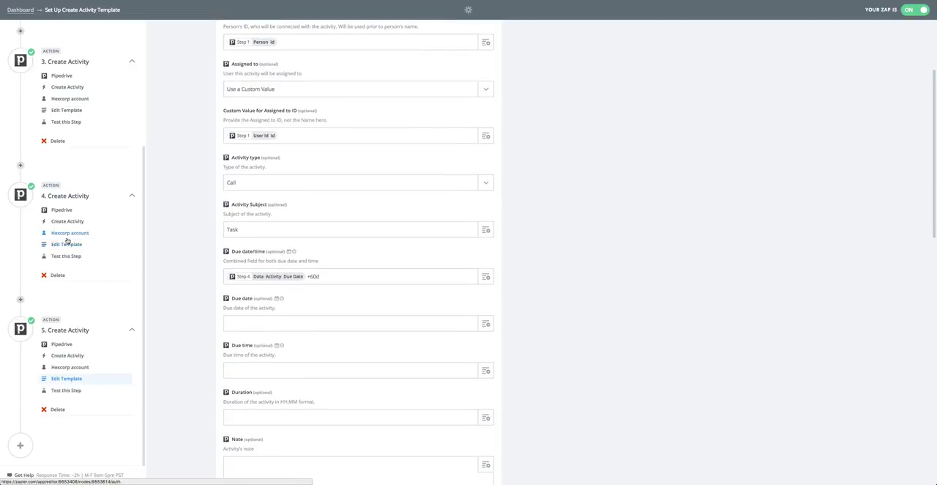
{"action": "double_click", "coordinate": [313, 276]}
{"action": "left_click", "coordinate": [322, 276]}
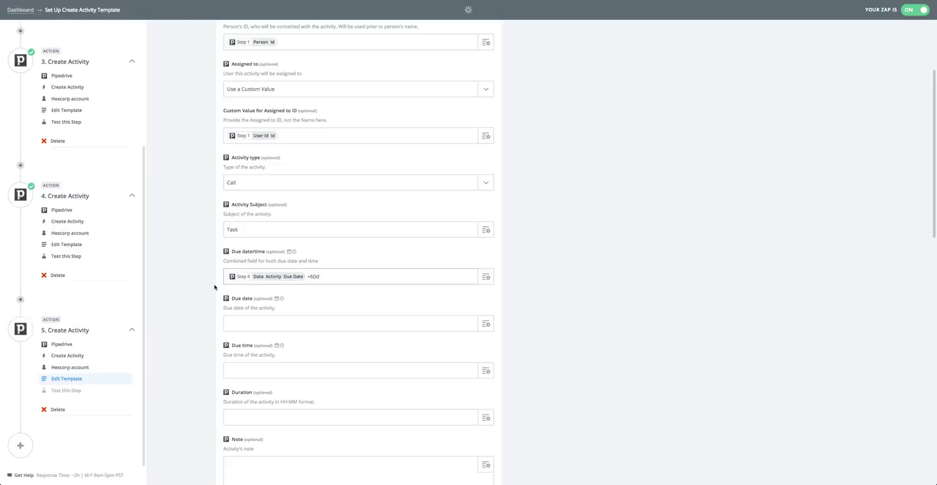
Step: Save the fifth step's template and finish the Zap from its test page
{"action": "scroll", "coordinate": [188, 288], "scroll_direction": "down", "scroll_amount": 8}
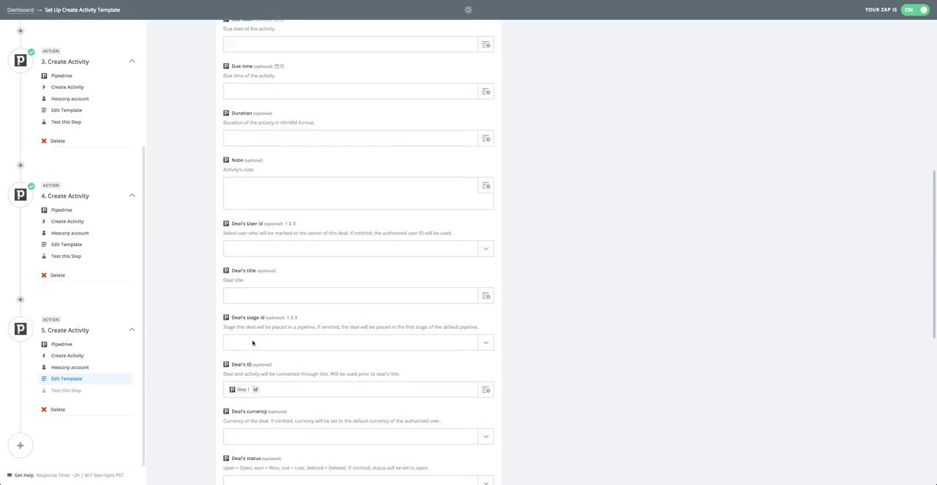
{"action": "scroll", "coordinate": [115, 351], "scroll_direction": "down", "scroll_amount": 1}
{"action": "scroll", "coordinate": [282, 341], "scroll_direction": "down", "scroll_amount": 10}
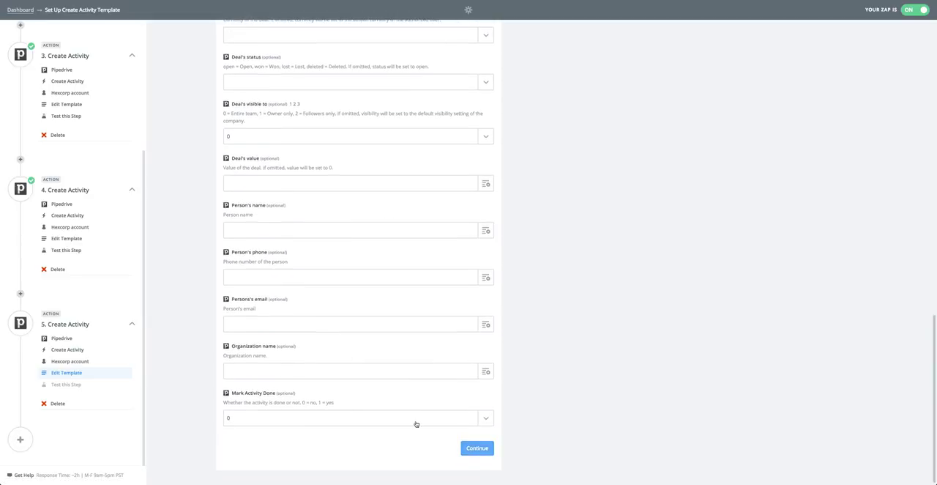
{"action": "left_click", "coordinate": [477, 448]}
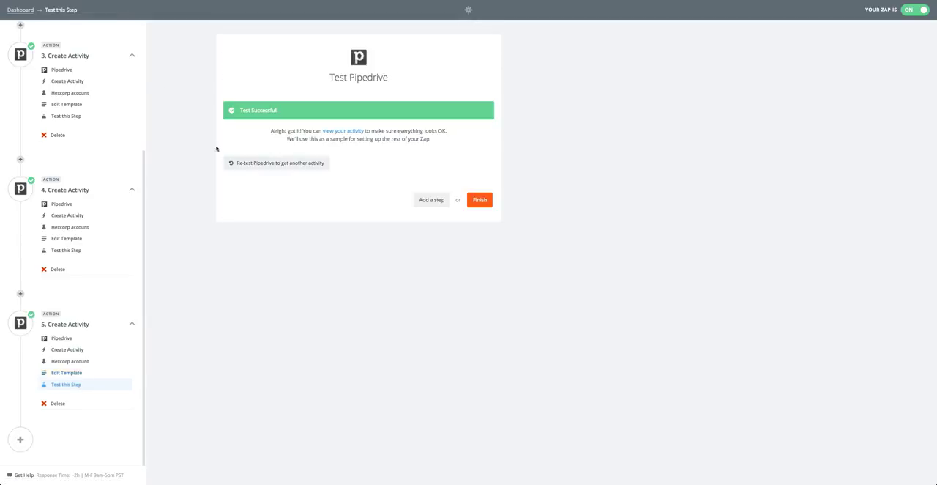
{"action": "left_click", "coordinate": [469, 201]}
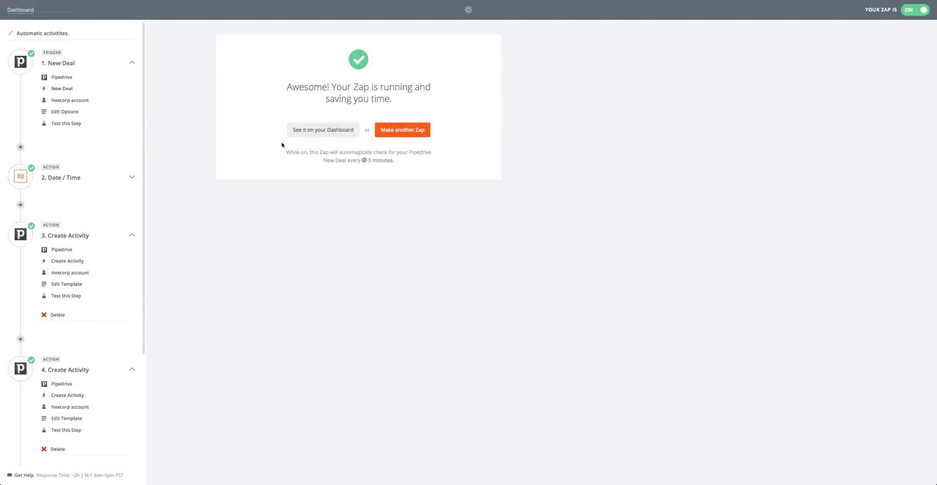
Step: Switch to the Pipedrive deals pipeline and open the deal "Deal Test 2" in the Contact Made stage
{"action": "left_click", "coordinate": [330, 132]}
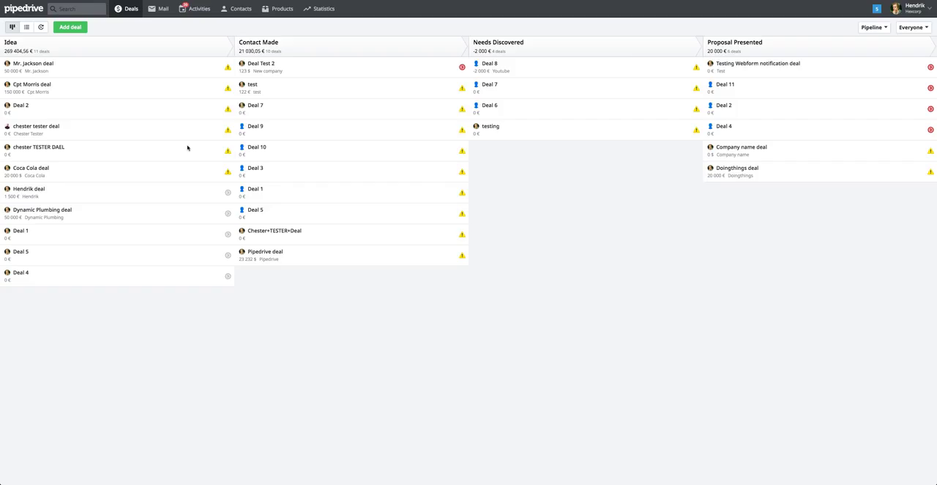
{"action": "left_click", "coordinate": [268, 64]}
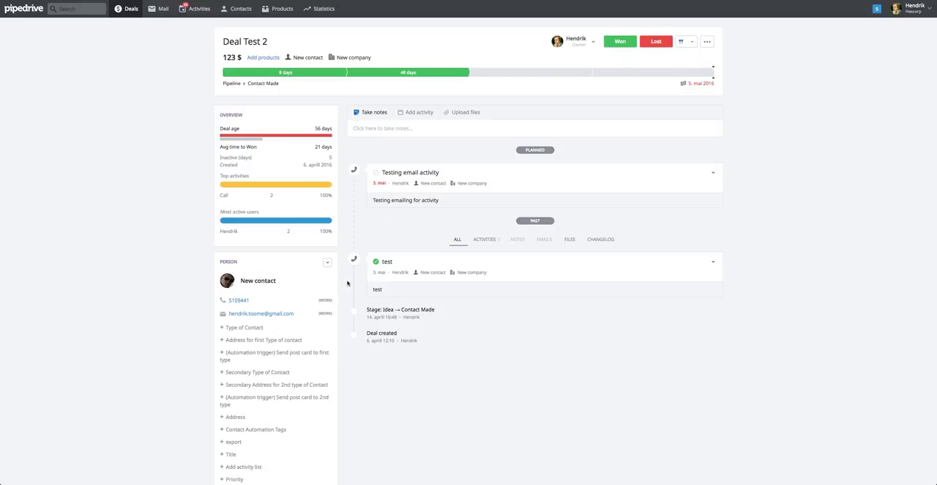
Step: Set the deal's Renewal date to 20.01.2017 in its Details section and save it
{"action": "scroll", "coordinate": [347, 287], "scroll_direction": "down", "scroll_amount": 3}
{"action": "scroll", "coordinate": [347, 283], "scroll_direction": "down", "scroll_amount": 7}
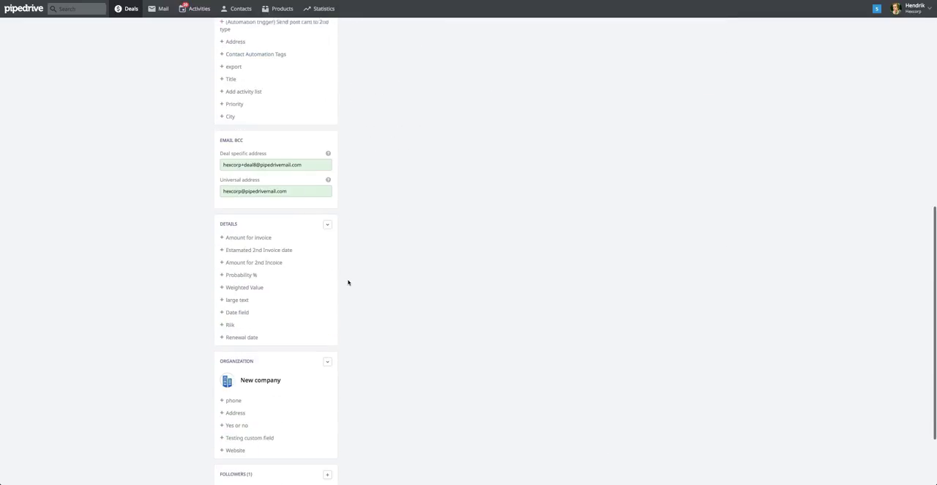
{"action": "left_click", "coordinate": [241, 335]}
{"action": "left_click", "coordinate": [306, 365]}
{"action": "left_click", "coordinate": [306, 366]}
{"action": "left_click", "coordinate": [306, 365]}
{"action": "left_click", "coordinate": [306, 366]}
{"action": "left_click", "coordinate": [306, 365]}
{"action": "left_click", "coordinate": [306, 366]}
{"action": "left_click", "coordinate": [306, 365]}
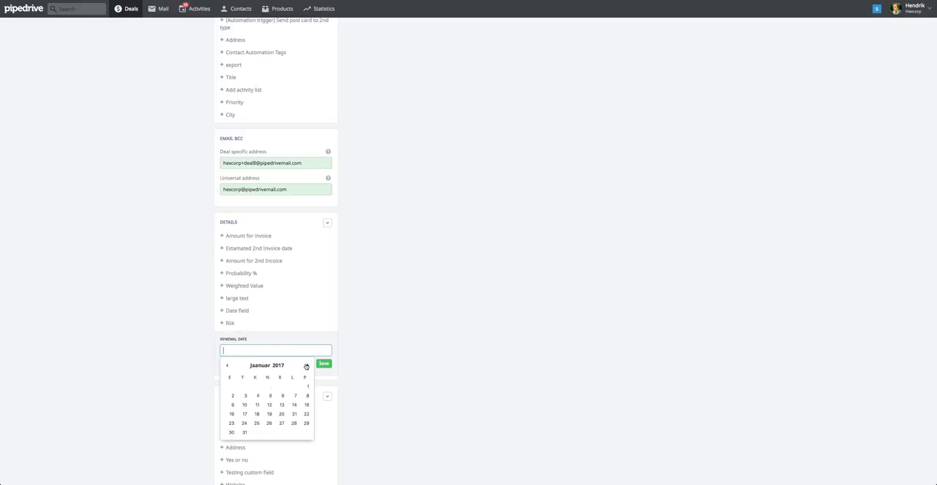
{"action": "left_click", "coordinate": [281, 414]}
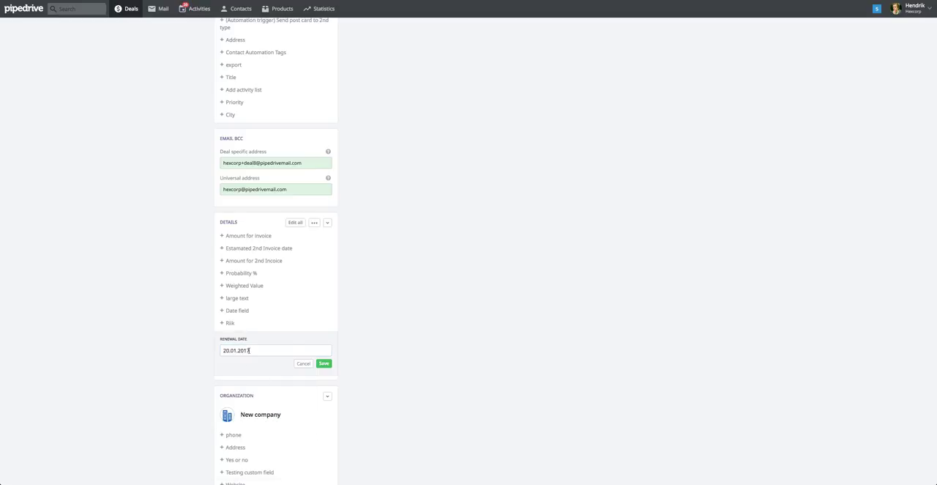
{"action": "left_click", "coordinate": [324, 364]}
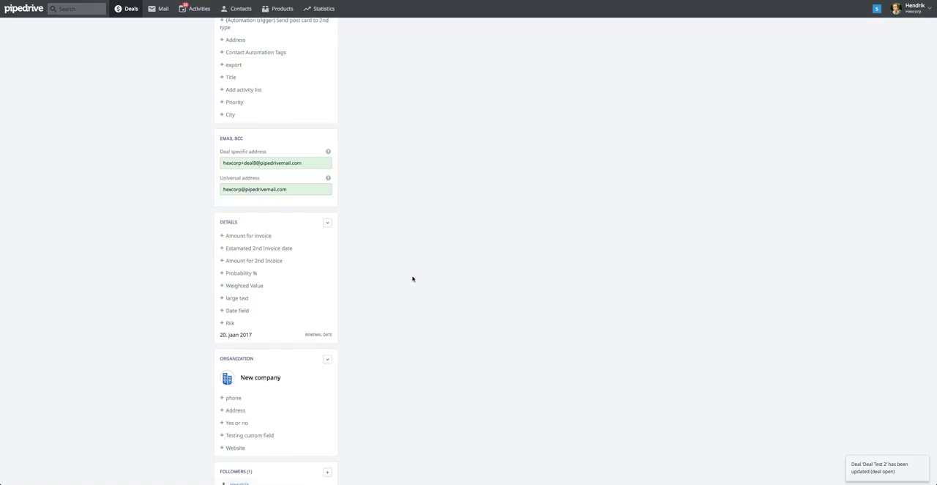
{"action": "scroll", "coordinate": [412, 276], "scroll_direction": "up", "scroll_amount": 5}
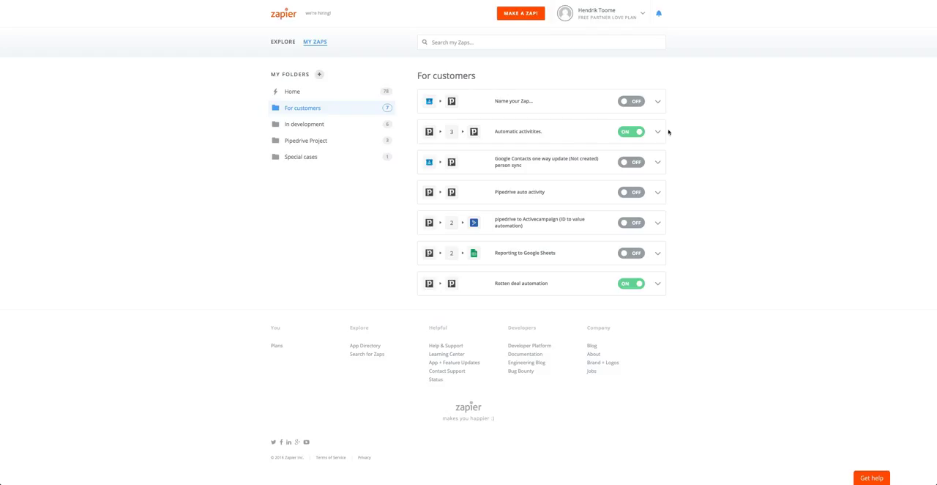
Step: Switch to Zapier, open the "Automatic activitites." Zap for editing, review its chain of steps, and return to the dashboard
{"action": "left_click", "coordinate": [658, 132]}
{"action": "left_click", "coordinate": [626, 160]}
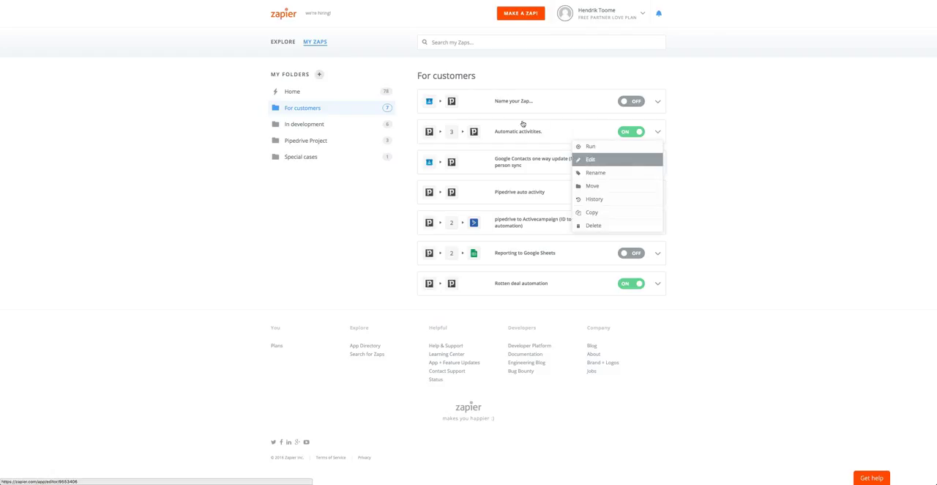
{"action": "scroll", "coordinate": [102, 178], "scroll_direction": "down", "scroll_amount": 5}
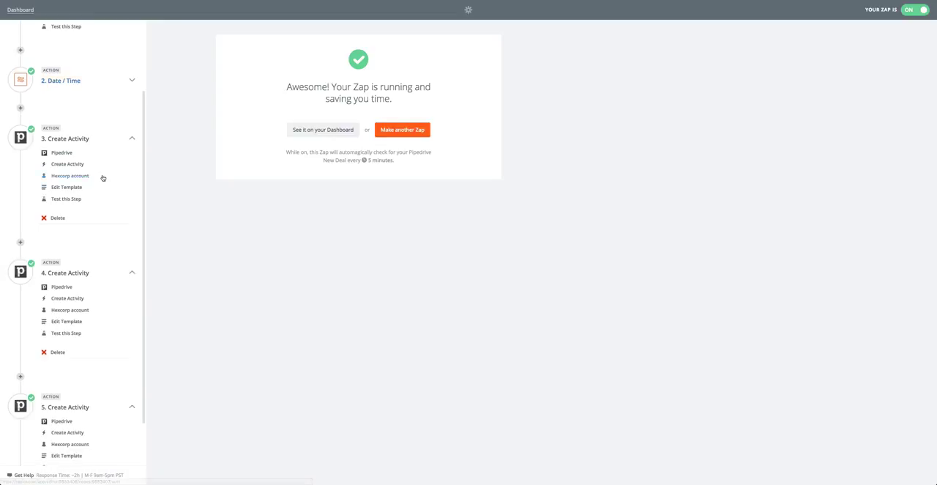
{"action": "scroll", "coordinate": [103, 178], "scroll_direction": "up", "scroll_amount": 5}
{"action": "scroll", "coordinate": [102, 178], "scroll_direction": "down", "scroll_amount": 1}
{"action": "scroll", "coordinate": [103, 178], "scroll_direction": "down", "scroll_amount": 3}
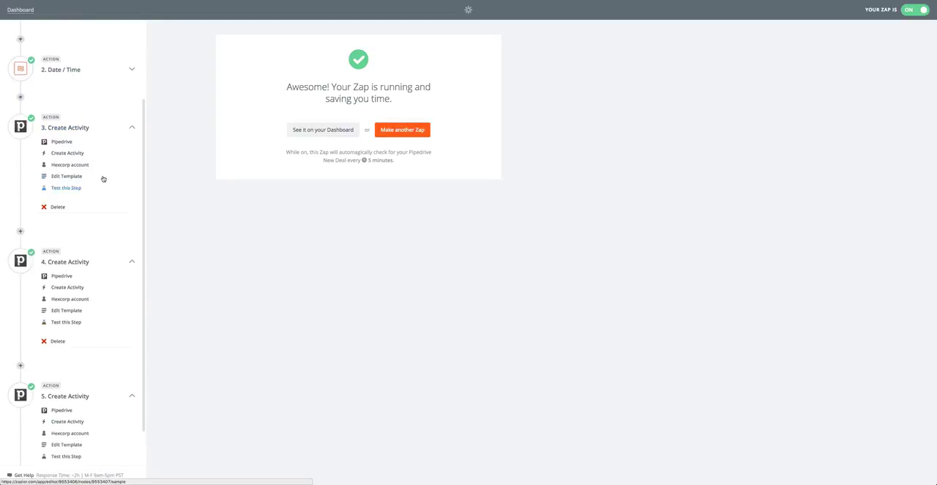
{"action": "scroll", "coordinate": [102, 178], "scroll_direction": "up", "scroll_amount": 3}
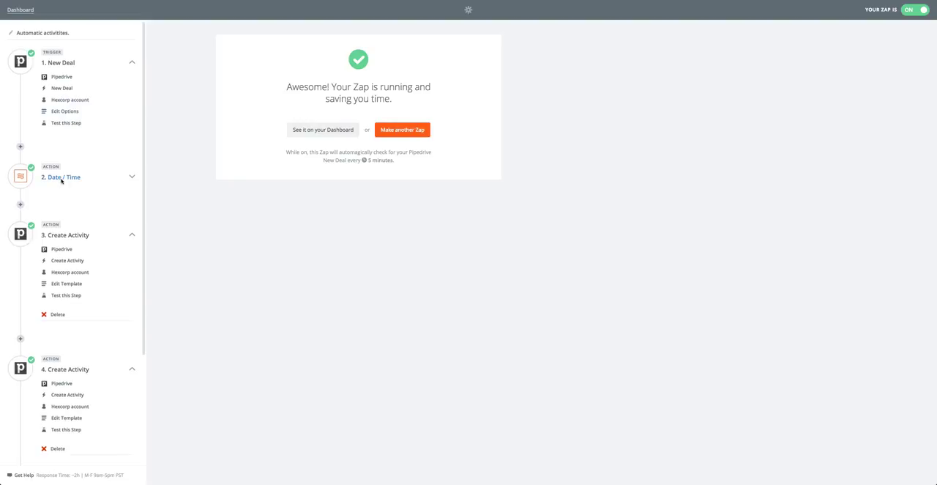
{"action": "scroll", "coordinate": [62, 181], "scroll_direction": "down", "scroll_amount": 3}
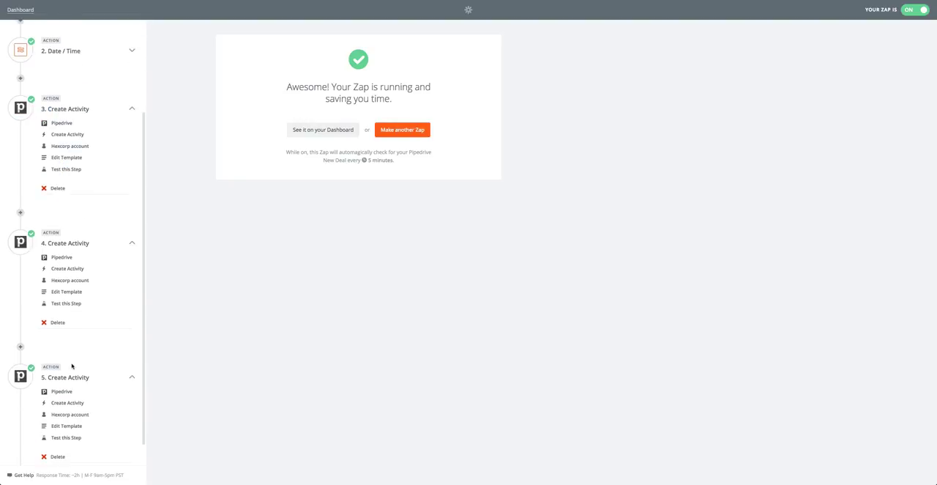
{"action": "left_click", "coordinate": [312, 137]}
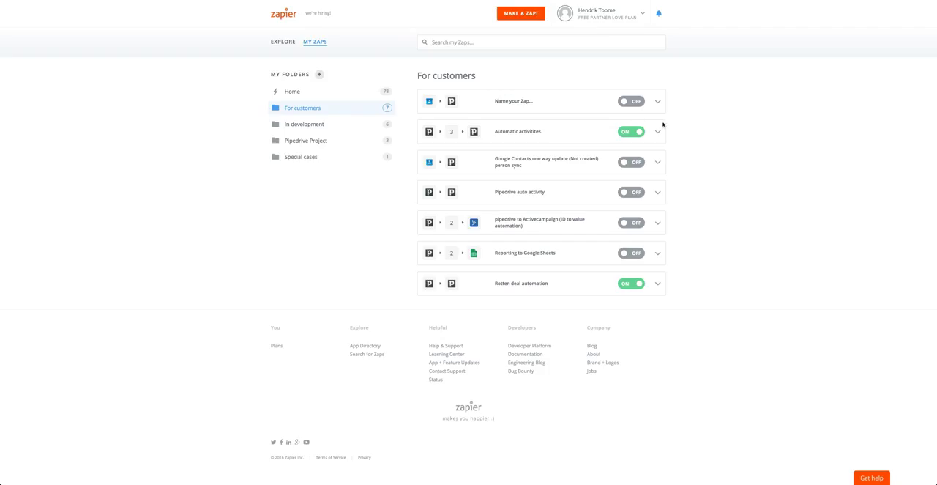
Step: Run the "Automatic activitites." Zap manually and check the planned activities on "Deal Test 2" in Pipedrive
{"action": "left_click", "coordinate": [657, 131]}
{"action": "left_click", "coordinate": [654, 146]}
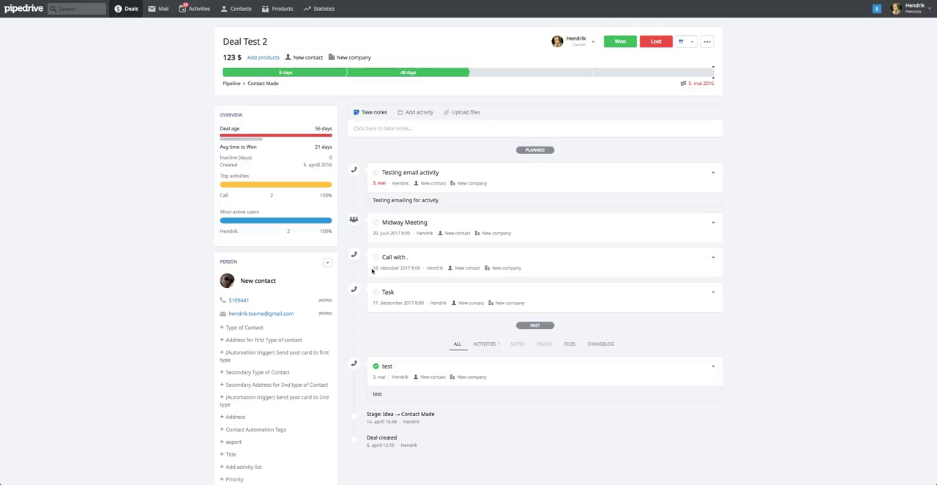
{"action": "scroll", "coordinate": [359, 265], "scroll_direction": "down", "scroll_amount": 1}
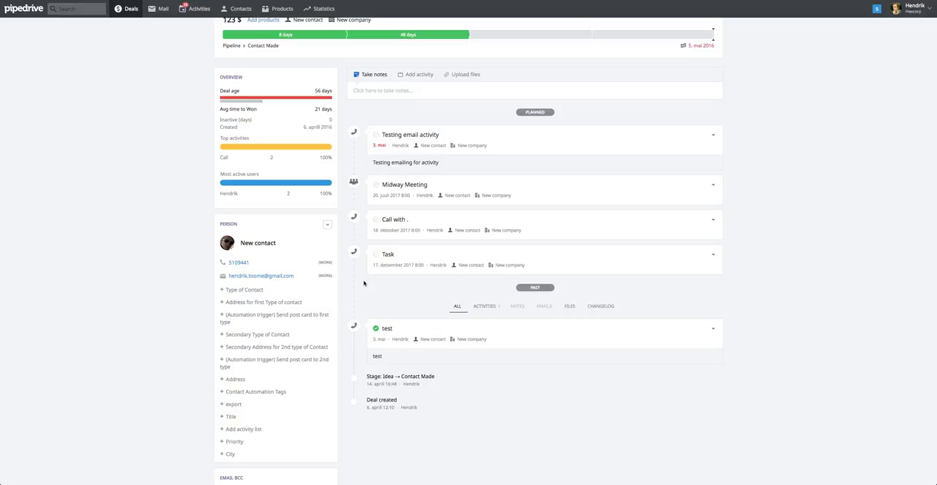
{"action": "scroll", "coordinate": [363, 283], "scroll_direction": "up", "scroll_amount": 1}
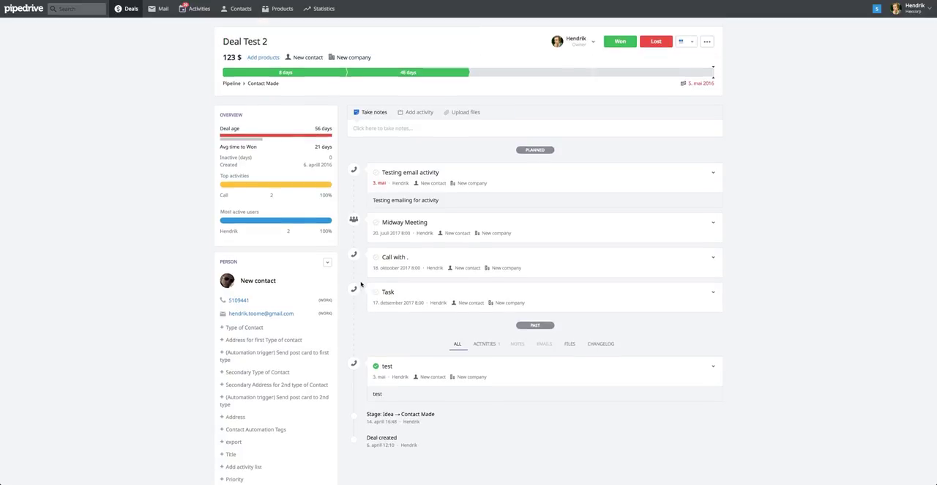
Step: Open the Activity reminder emails page in the personal settings
{"action": "left_click", "coordinate": [905, 10]}
{"action": "left_click", "coordinate": [905, 38]}
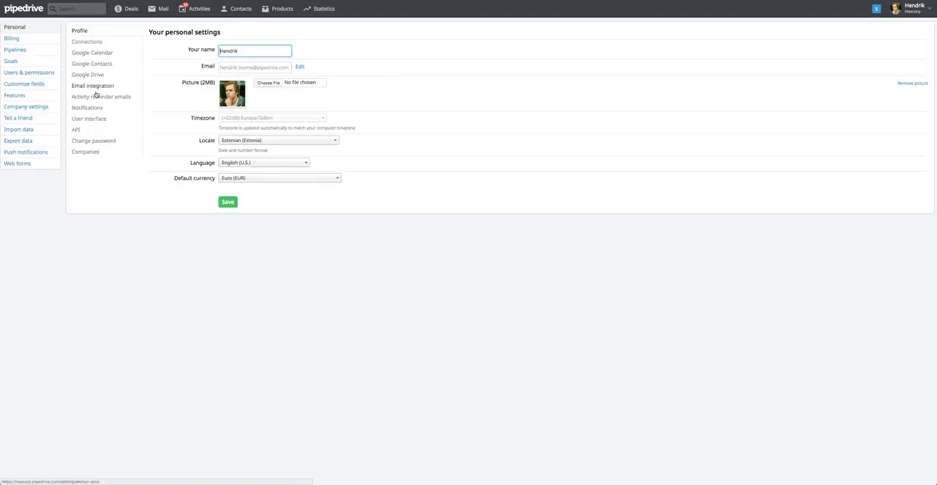
{"action": "left_click", "coordinate": [88, 99]}
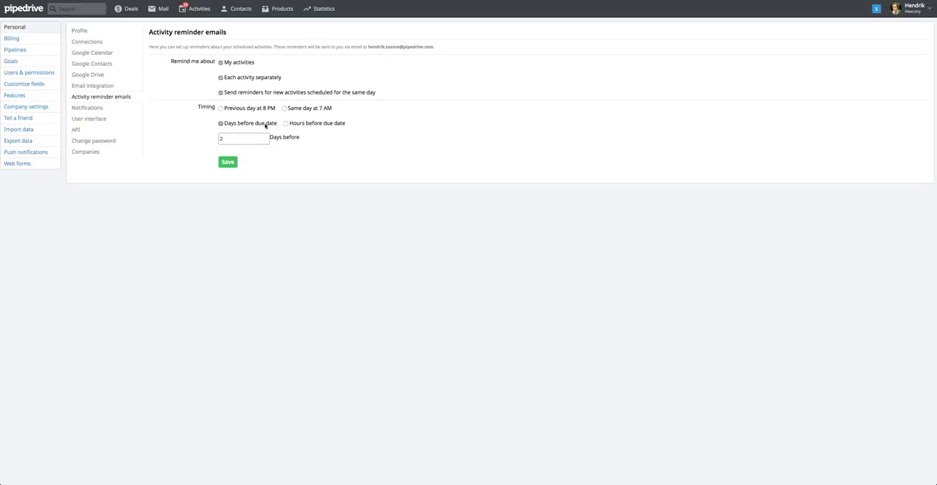
Step: Set the activity reminder emails to 2 days before the due date and save the reminder settings
{"action": "left_click_drag", "start_coordinate": [244, 138], "coordinate": [213, 136]}
{"action": "type", "text": "2"}
{"action": "left_click", "coordinate": [190, 136]}
{"action": "left_click_drag", "start_coordinate": [169, 64], "coordinate": [215, 63]}
{"action": "left_click", "coordinate": [202, 75]}
{"action": "left_click", "coordinate": [230, 160]}
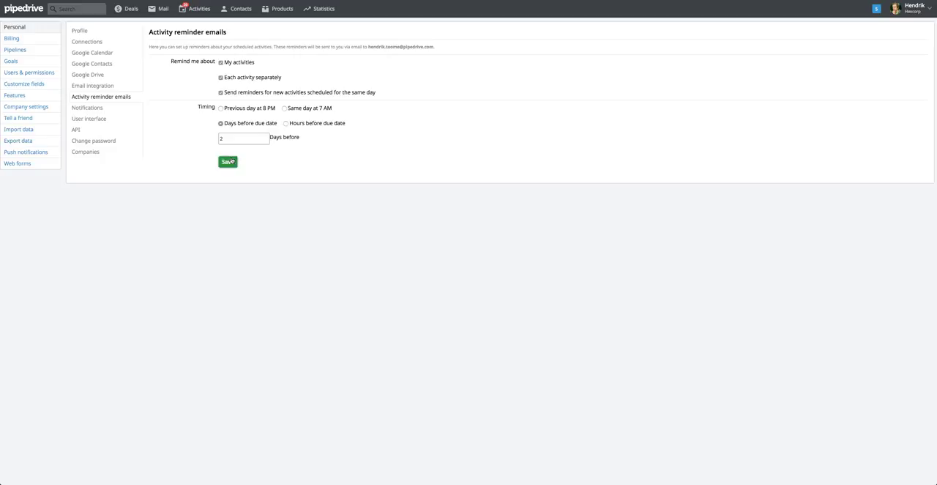